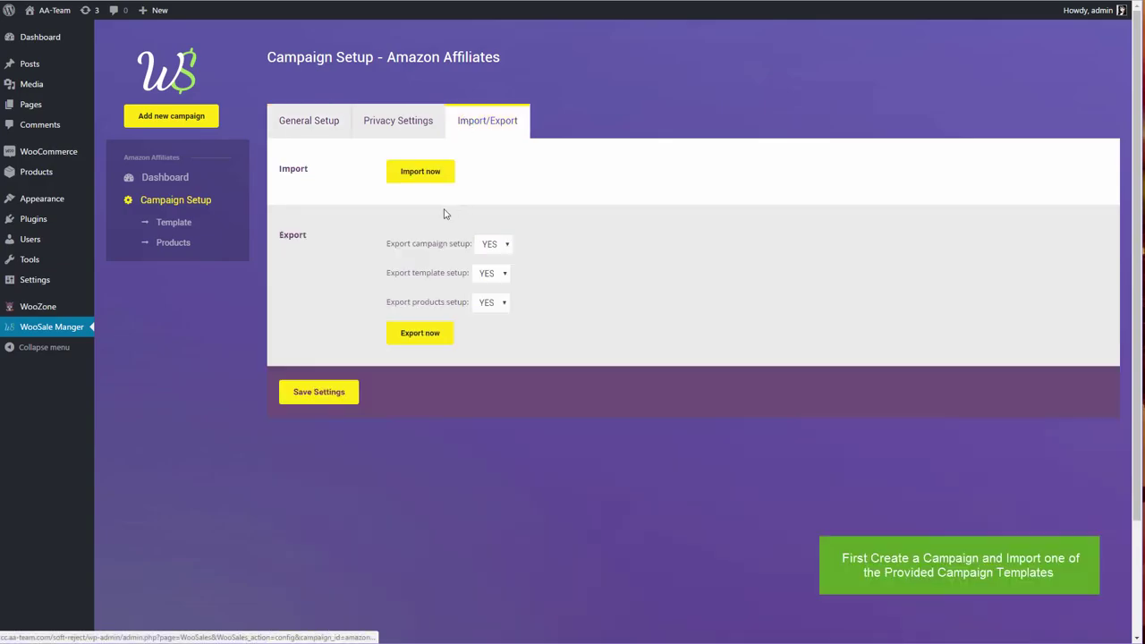
Import the campaign template file amazon-affiliates.zip into the Amazon Affiliates campaign, overwriting the existing campaign
{"action": "left_click", "coordinate": [420, 172]}
{"action": "left_click", "coordinate": [47, 59]}
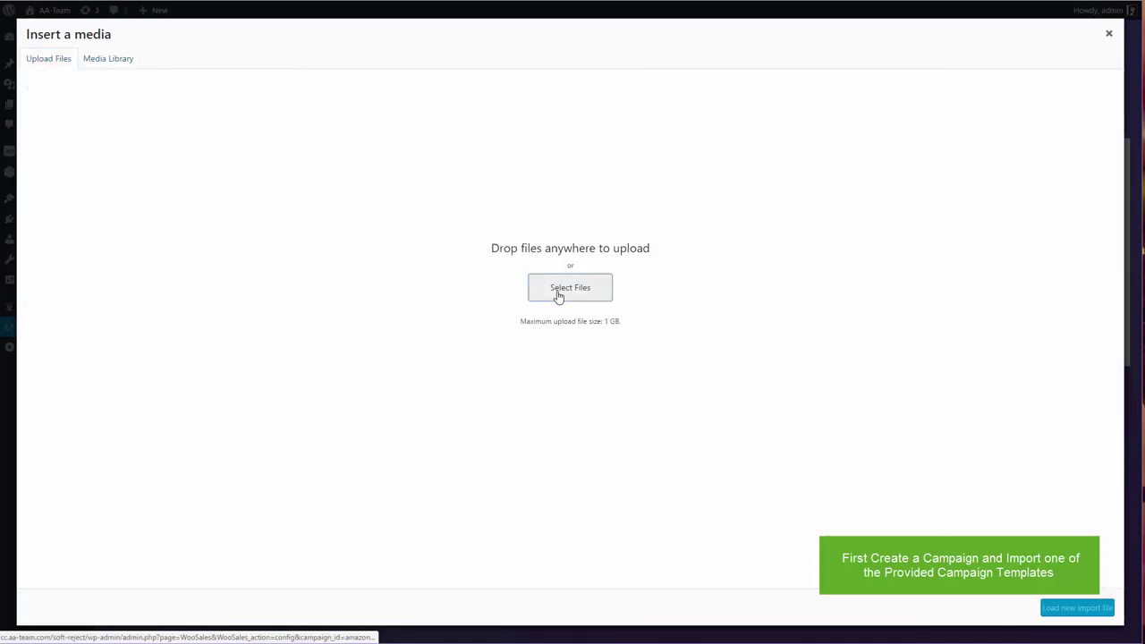
{"action": "left_click", "coordinate": [559, 291]}
{"action": "double_click", "coordinate": [396, 197]}
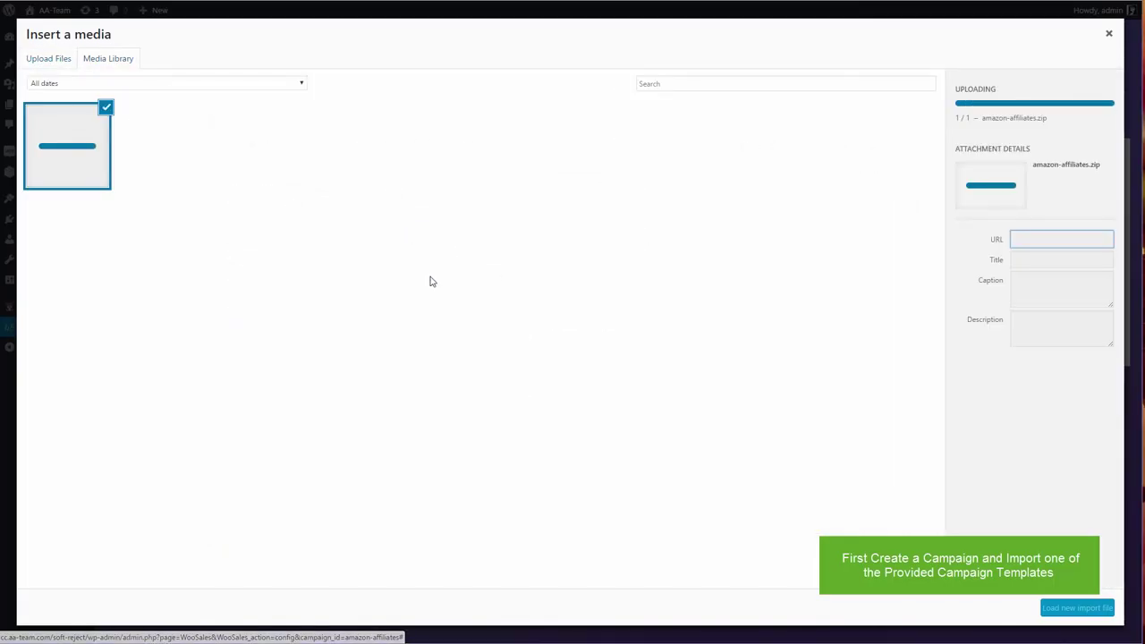
{"action": "left_click", "coordinate": [1077, 608]}
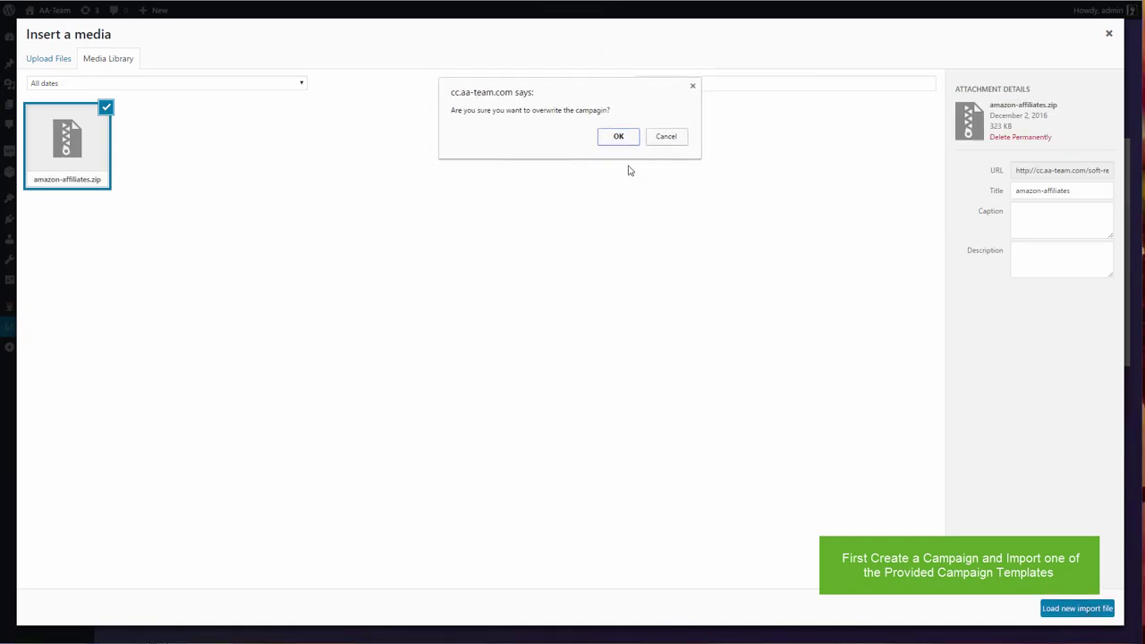
{"action": "left_click", "coordinate": [611, 138]}
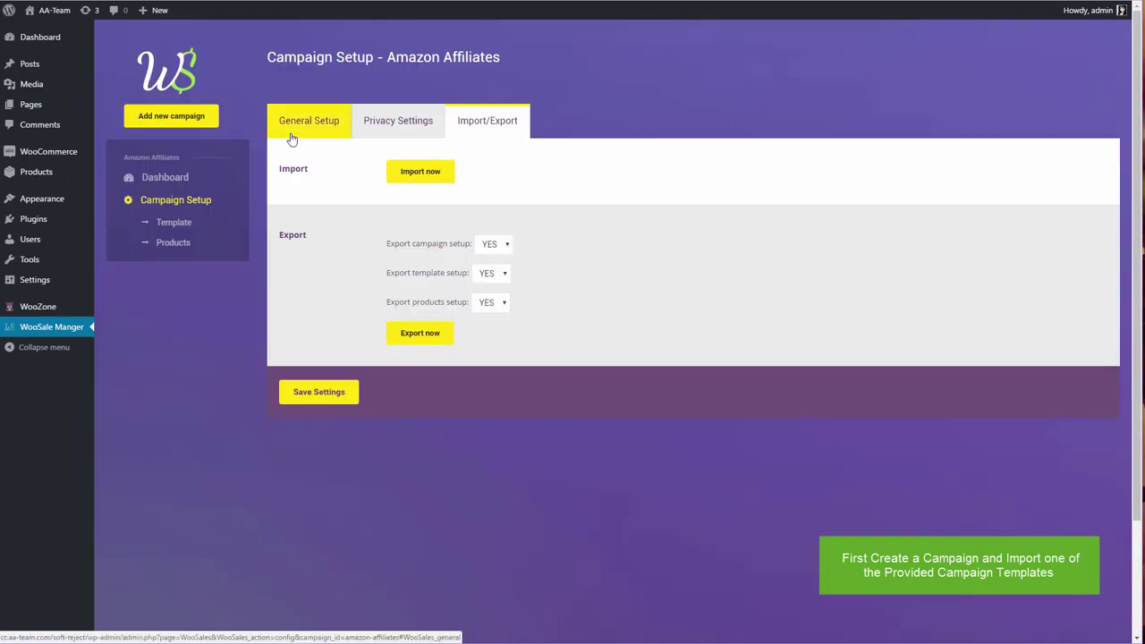
{"action": "left_click", "coordinate": [291, 134]}
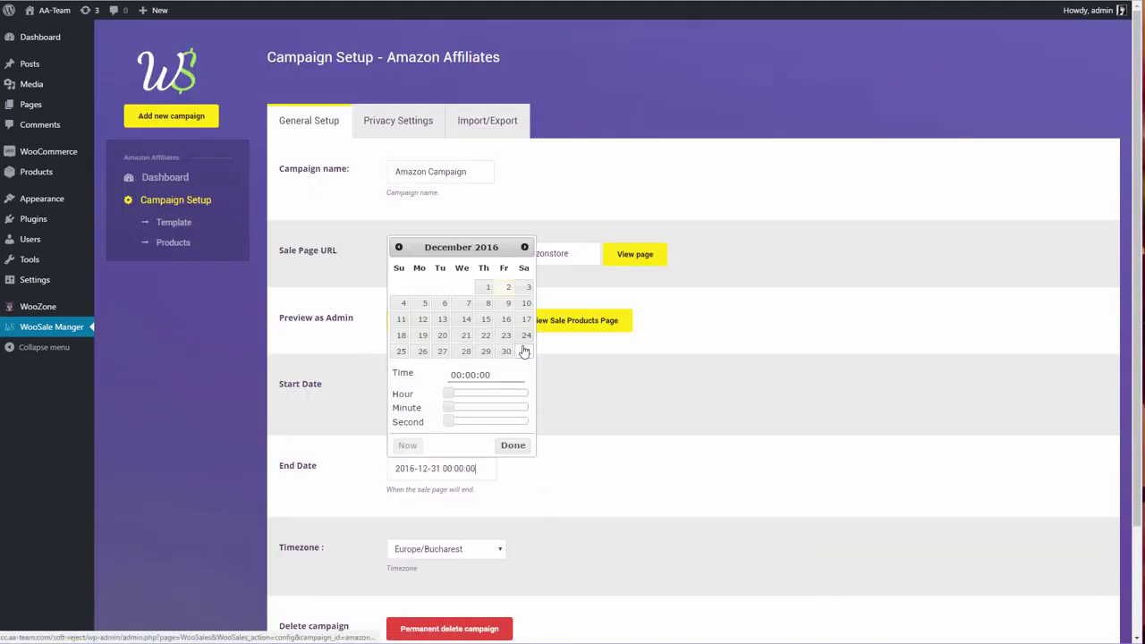
{"action": "left_click", "coordinate": [522, 348]}
{"action": "scroll", "coordinate": [371, 533], "scroll_direction": "down", "scroll_amount": 2}
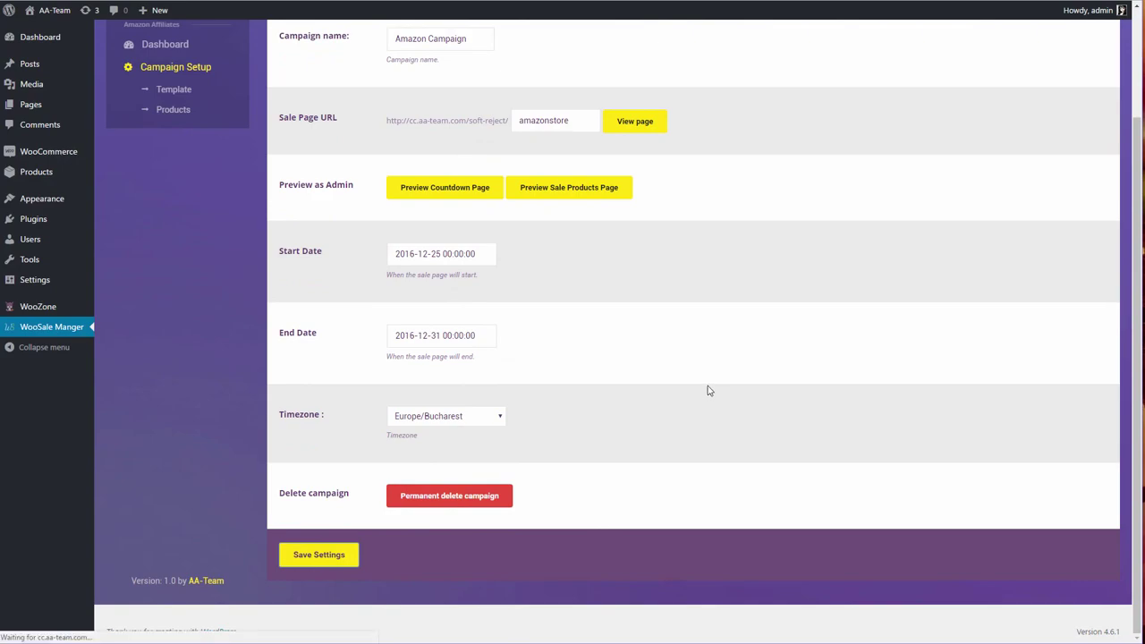
{"action": "scroll", "coordinate": [679, 394], "scroll_direction": "up", "scroll_amount": 2}
Preview the campaign's countdown page and its sale products page as admin
{"action": "left_click", "coordinate": [436, 322]}
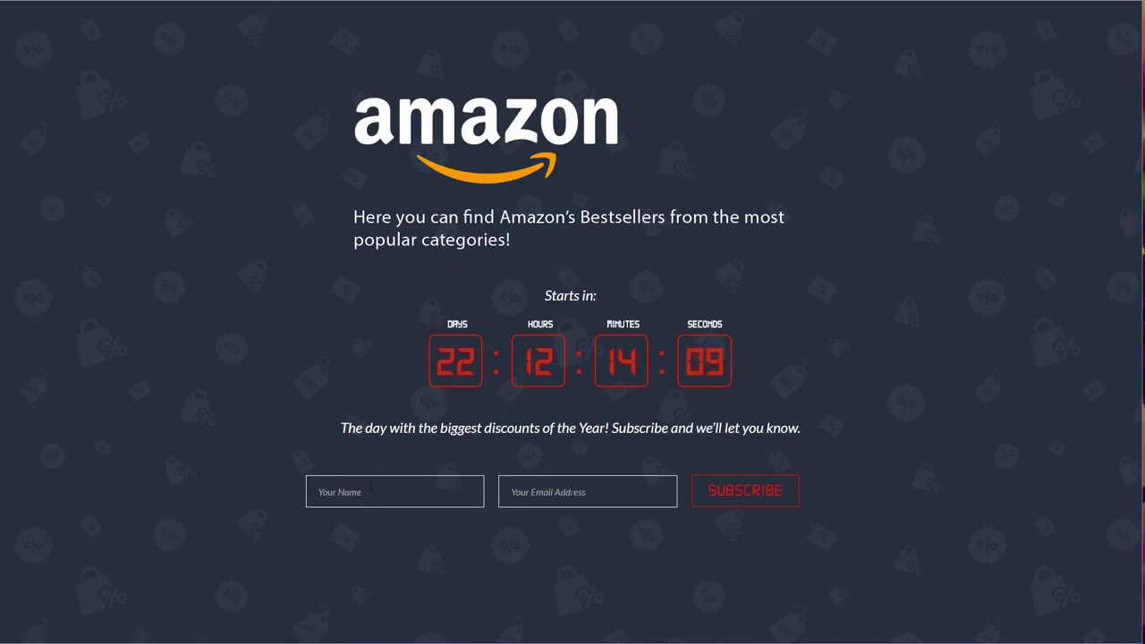
{"action": "left_click", "coordinate": [834, 2]}
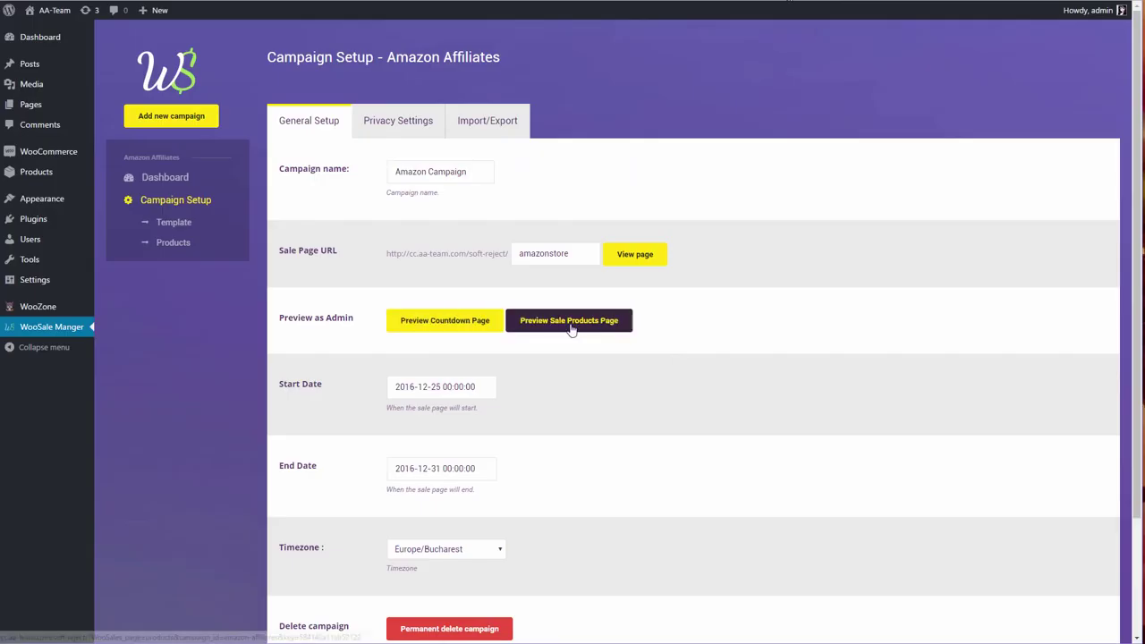
{"action": "scroll", "coordinate": [649, 278], "scroll_direction": "down", "scroll_amount": 2}
{"action": "scroll", "coordinate": [649, 278], "scroll_direction": "up", "scroll_amount": 2}
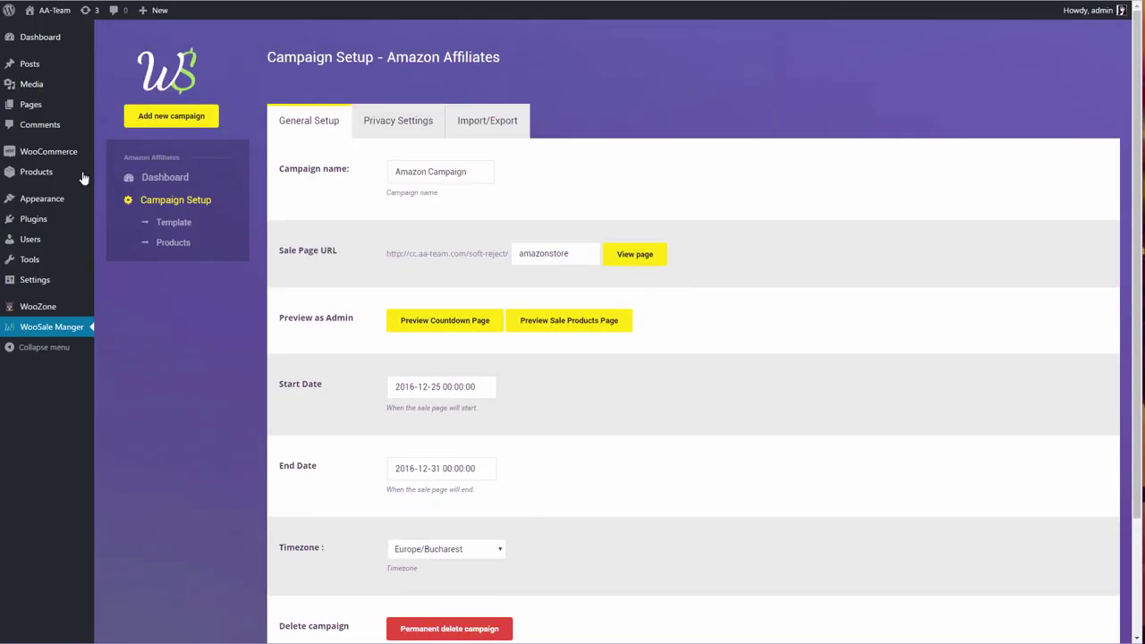
In WooZone's Insane Import Mode, search all categories for "christmas dresses for women" over the first 2 pages
{"action": "left_click", "coordinate": [40, 306]}
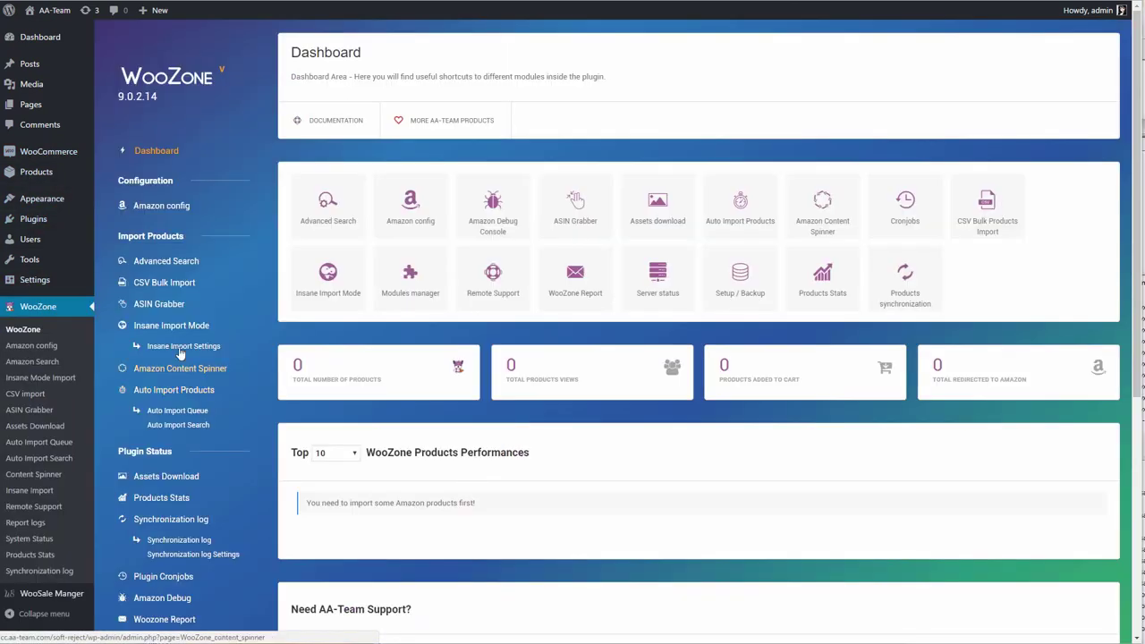
{"action": "left_click", "coordinate": [174, 326]}
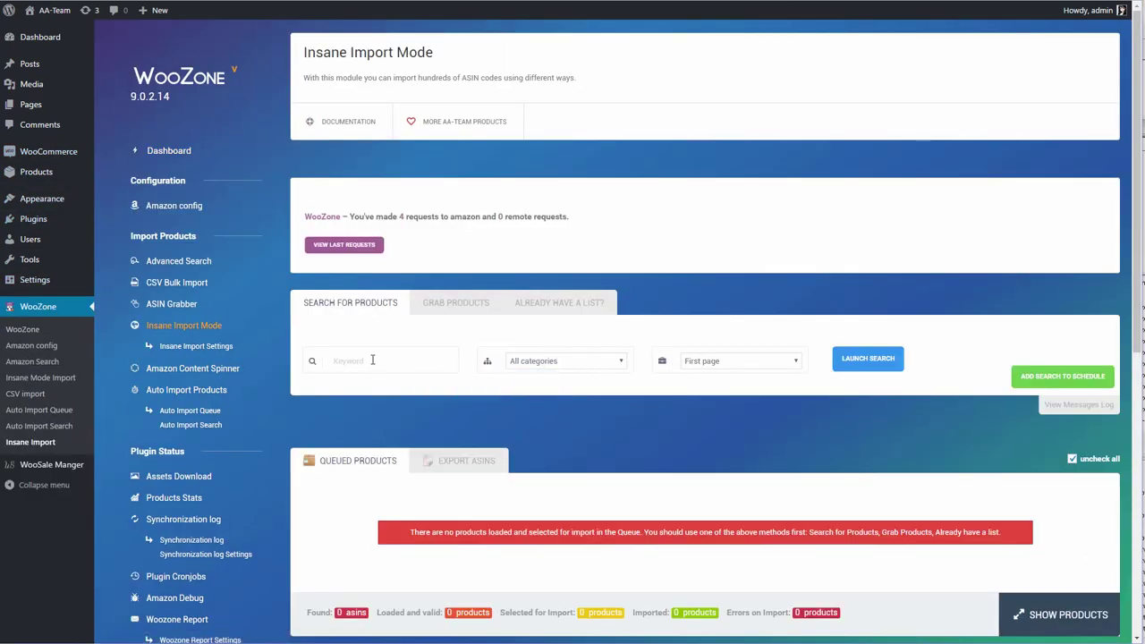
{"action": "left_click", "coordinate": [372, 360]}
{"action": "type", "text": "christm"}
{"action": "key", "text": "Down"}
{"action": "key", "text": "Down"}
{"action": "key", "text": "Return"}
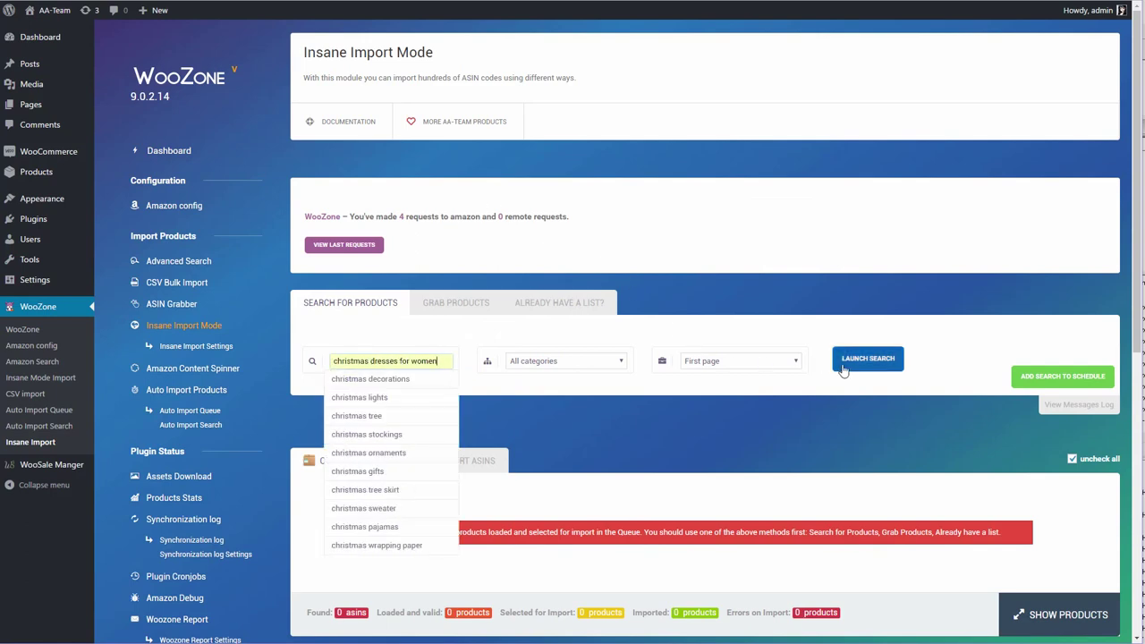
{"action": "left_click", "coordinate": [787, 362]}
{"action": "left_click", "coordinate": [708, 385]}
{"action": "left_click", "coordinate": [885, 363]}
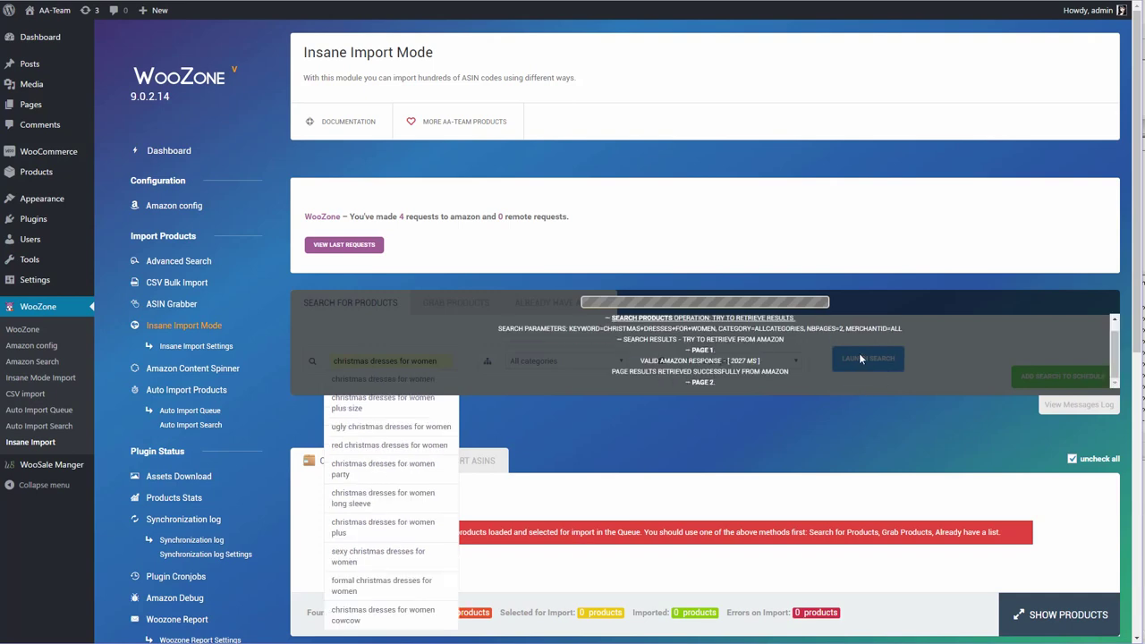
Import the queued Christmas dresses immediately, using the categories from Amazon
{"action": "scroll", "coordinate": [693, 454], "scroll_direction": "down", "scroll_amount": 1}
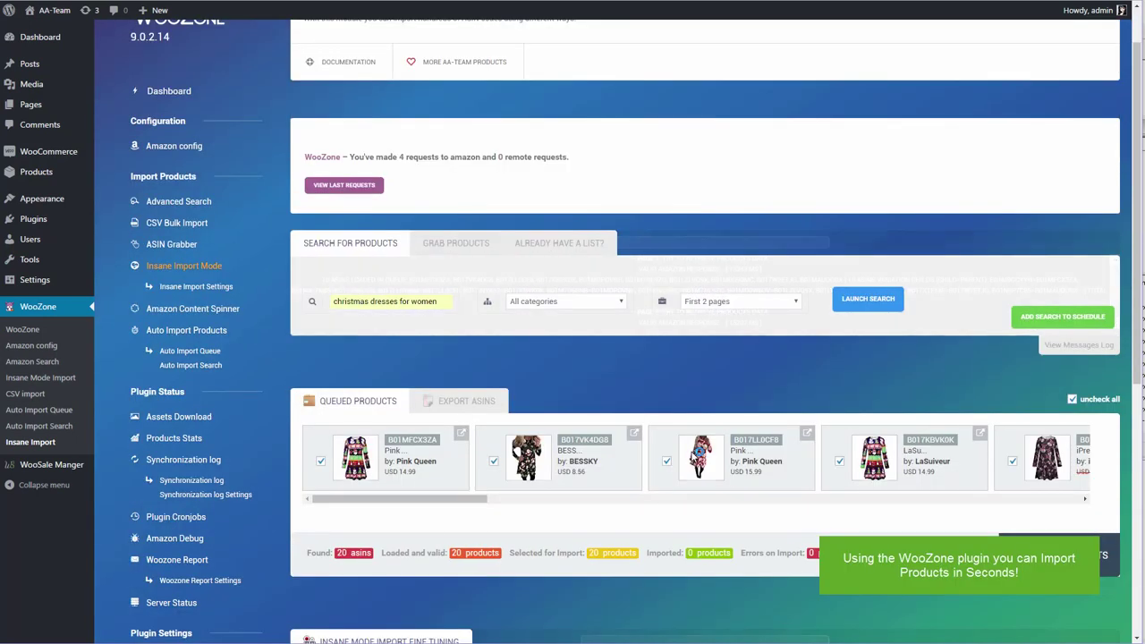
{"action": "scroll", "coordinate": [693, 454], "scroll_direction": "down", "scroll_amount": 3}
{"action": "scroll", "coordinate": [693, 454], "scroll_direction": "down", "scroll_amount": 4}
{"action": "left_click", "coordinate": [362, 490]}
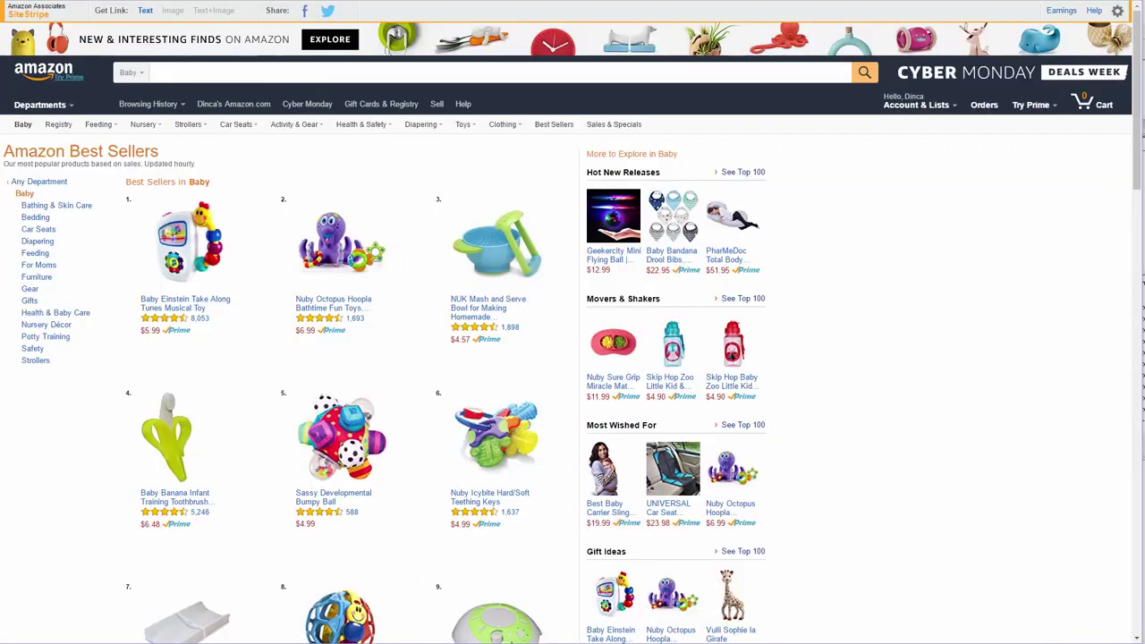
{"action": "left_click_drag", "start_coordinate": [29, 152], "coordinate": [158, 152]}
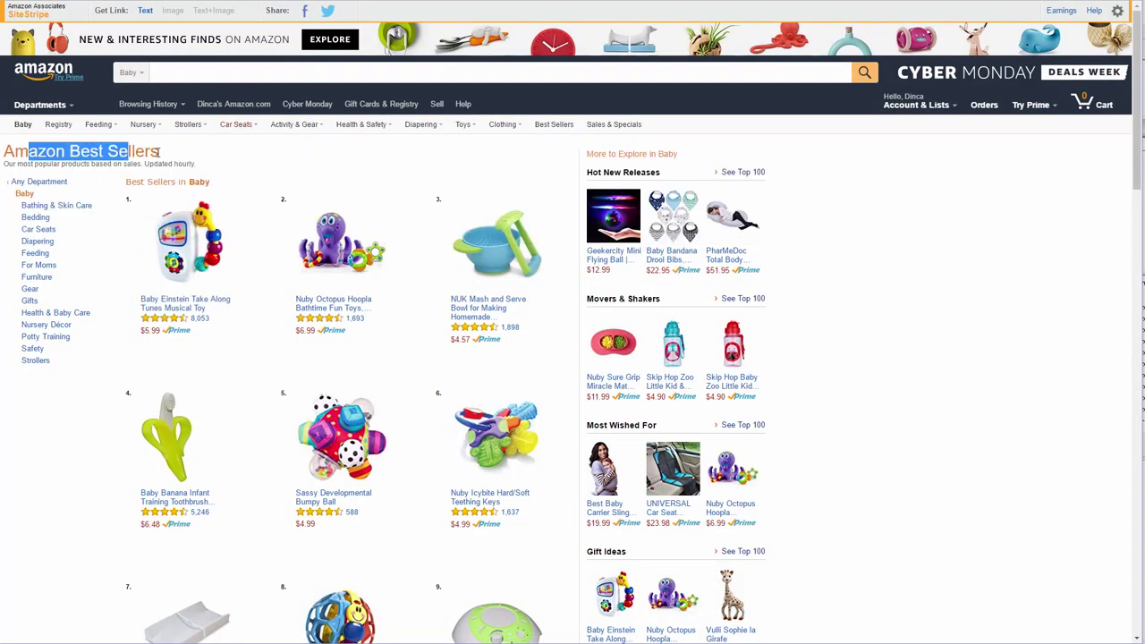
{"action": "left_click", "coordinate": [183, 153]}
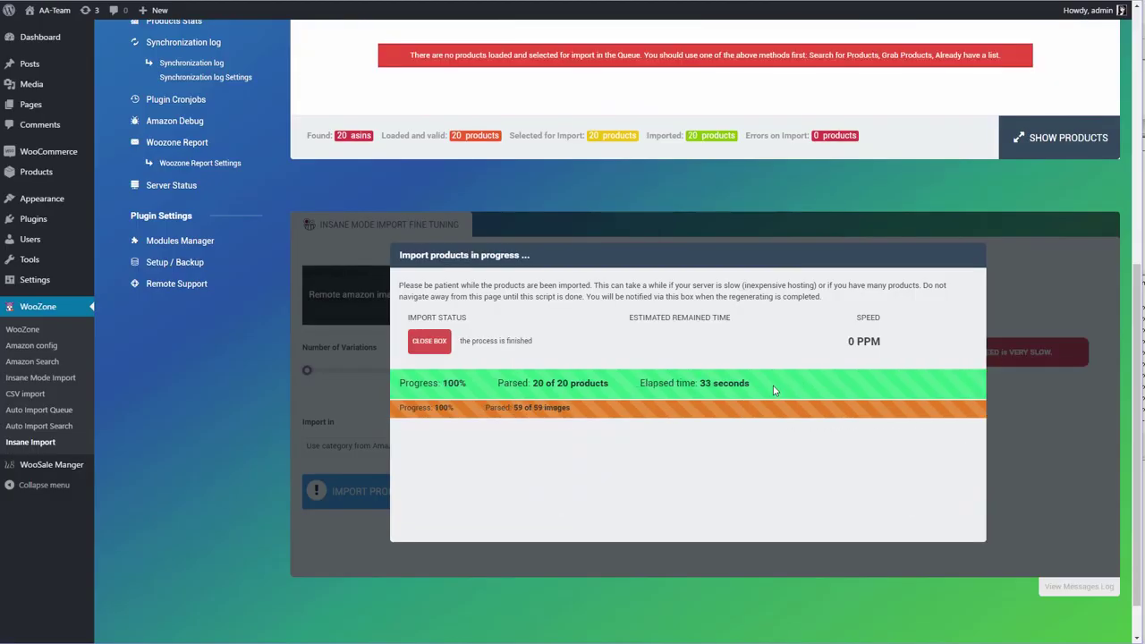
{"action": "left_click", "coordinate": [416, 351]}
{"action": "scroll", "coordinate": [420, 348], "scroll_direction": "up", "scroll_amount": 5}
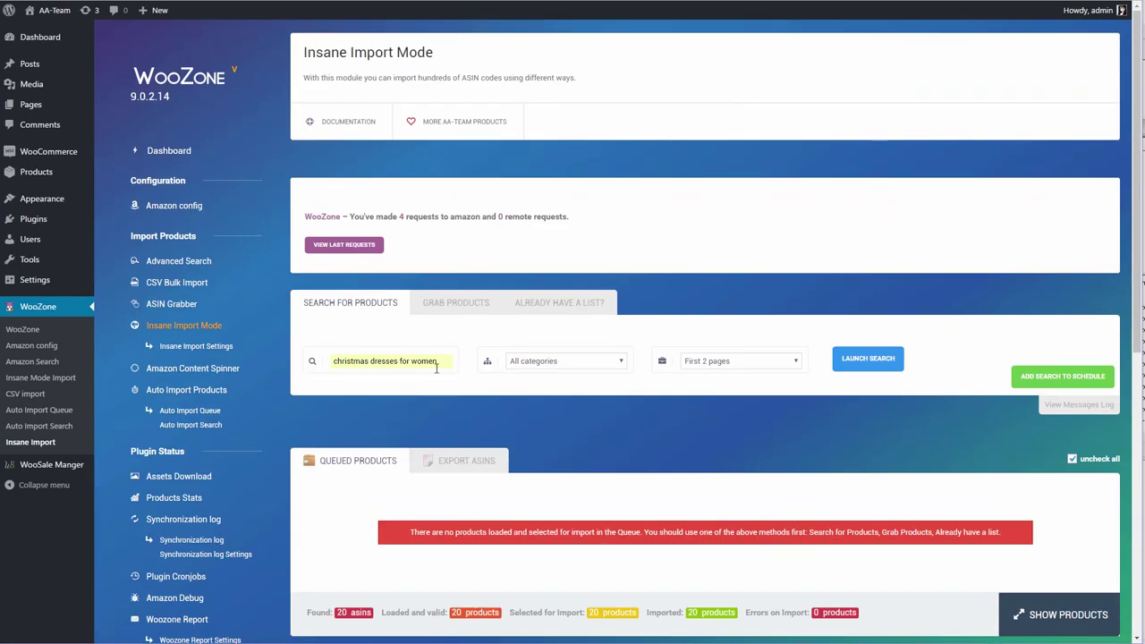
{"action": "left_click", "coordinate": [440, 305]}
{"action": "left_click", "coordinate": [442, 370]}
{"action": "type", "text": "https://www.amazon.com/Best-Sellers-Baby/zgbs/baby-products/ref=zg_bs_nav_0"}
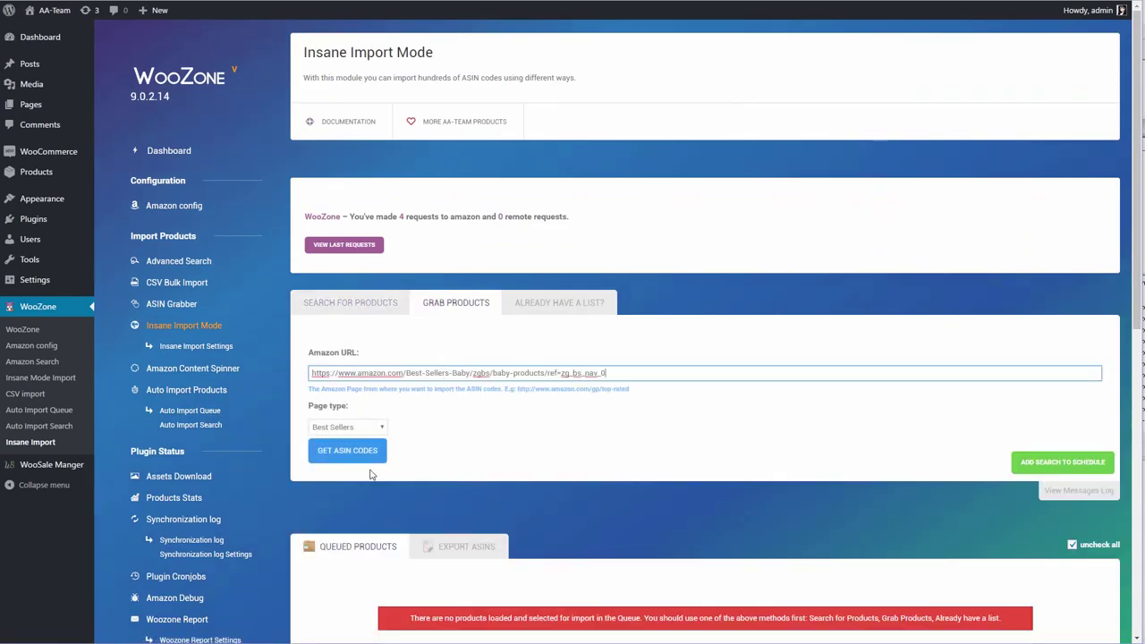
{"action": "left_click", "coordinate": [346, 450]}
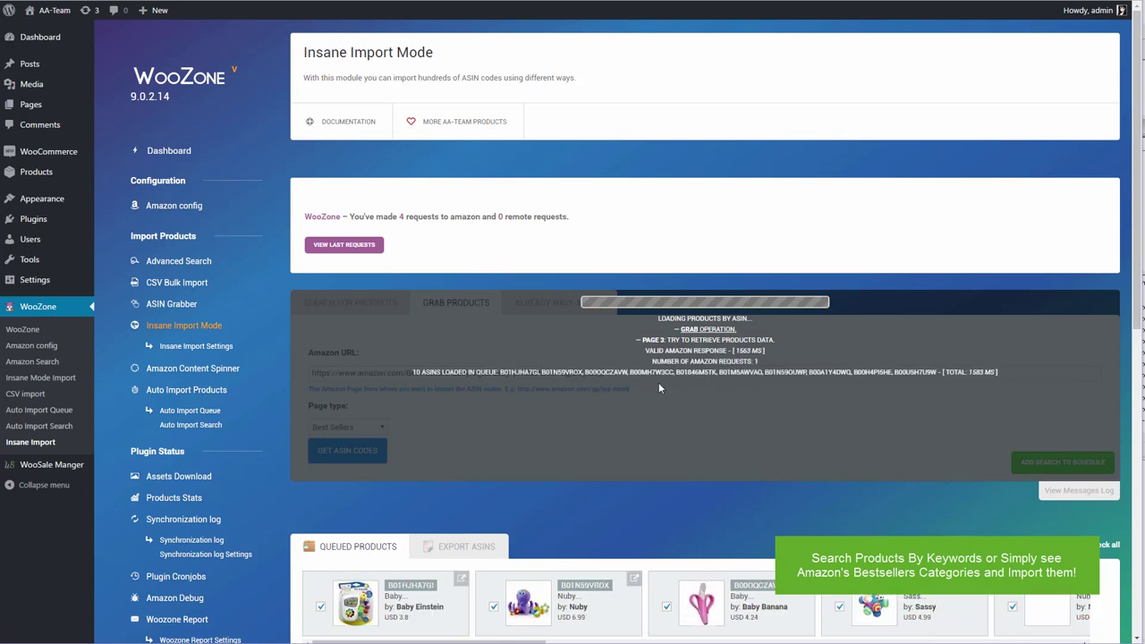
Import the queued baby best sellers immediately with all images and their attributes
{"action": "scroll", "coordinate": [588, 461], "scroll_direction": "down", "scroll_amount": 3}
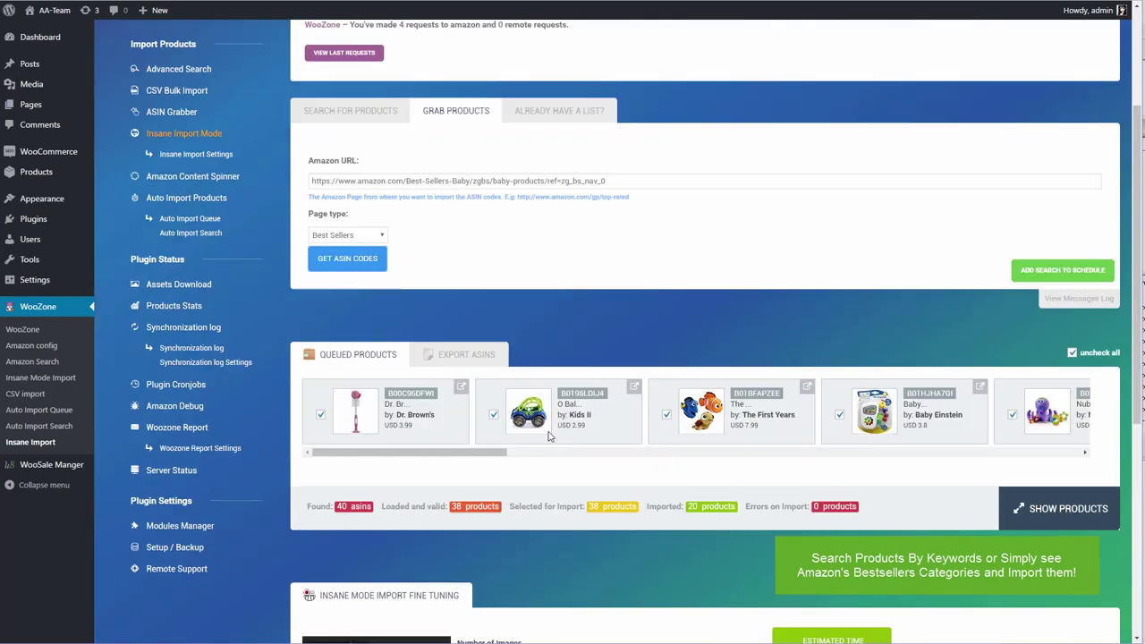
{"action": "scroll", "coordinate": [587, 461], "scroll_direction": "down", "scroll_amount": 3}
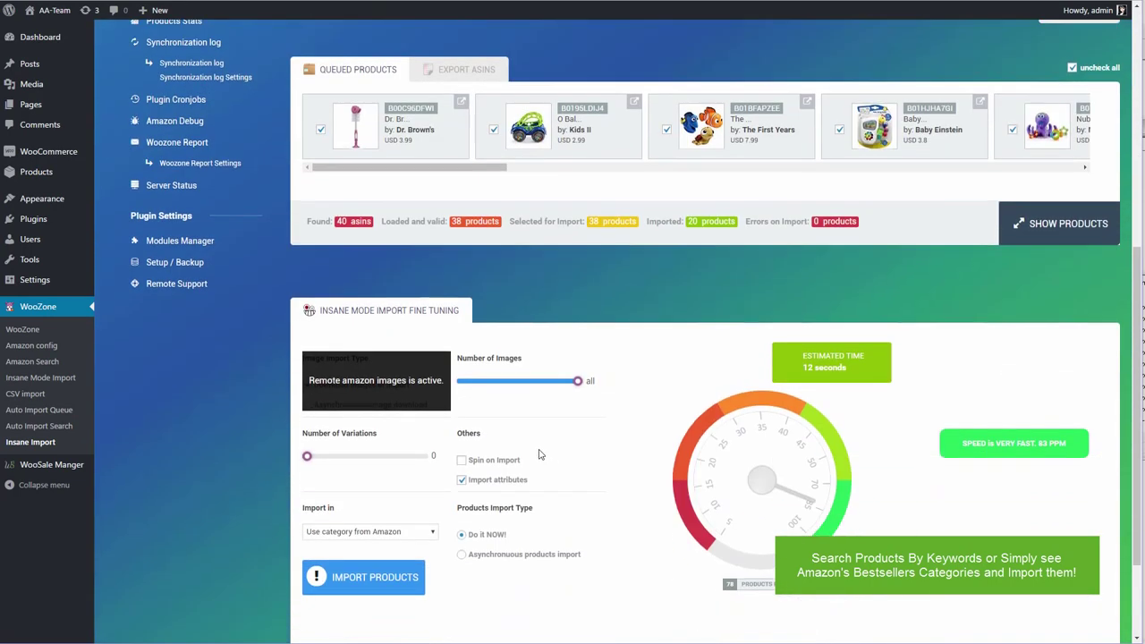
{"action": "left_click", "coordinate": [362, 581]}
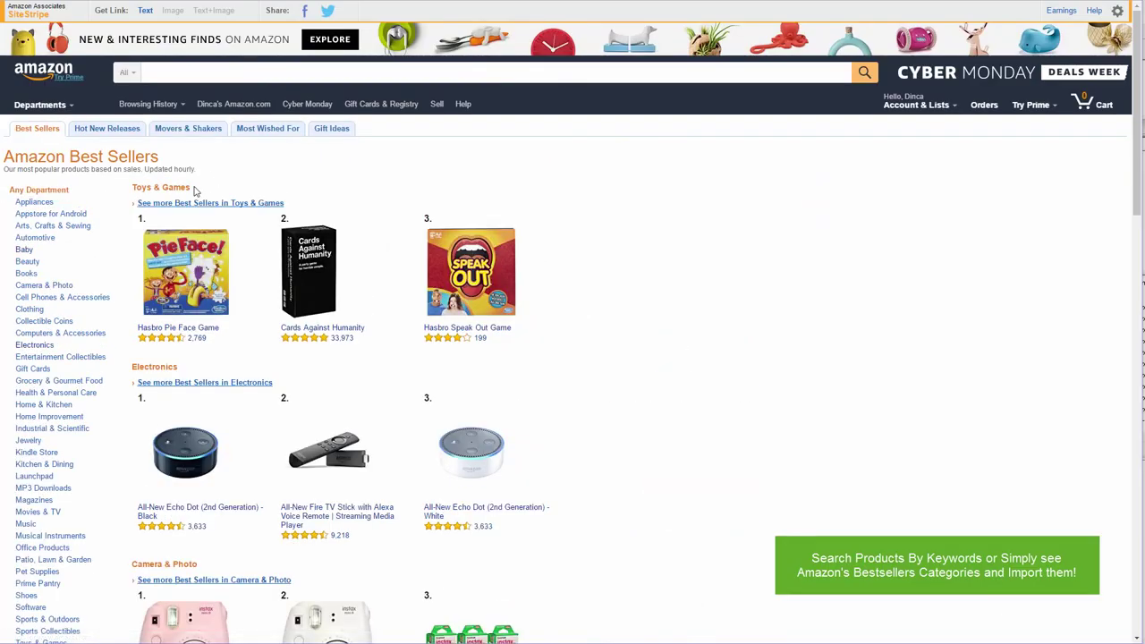
{"action": "left_click", "coordinate": [60, 405]}
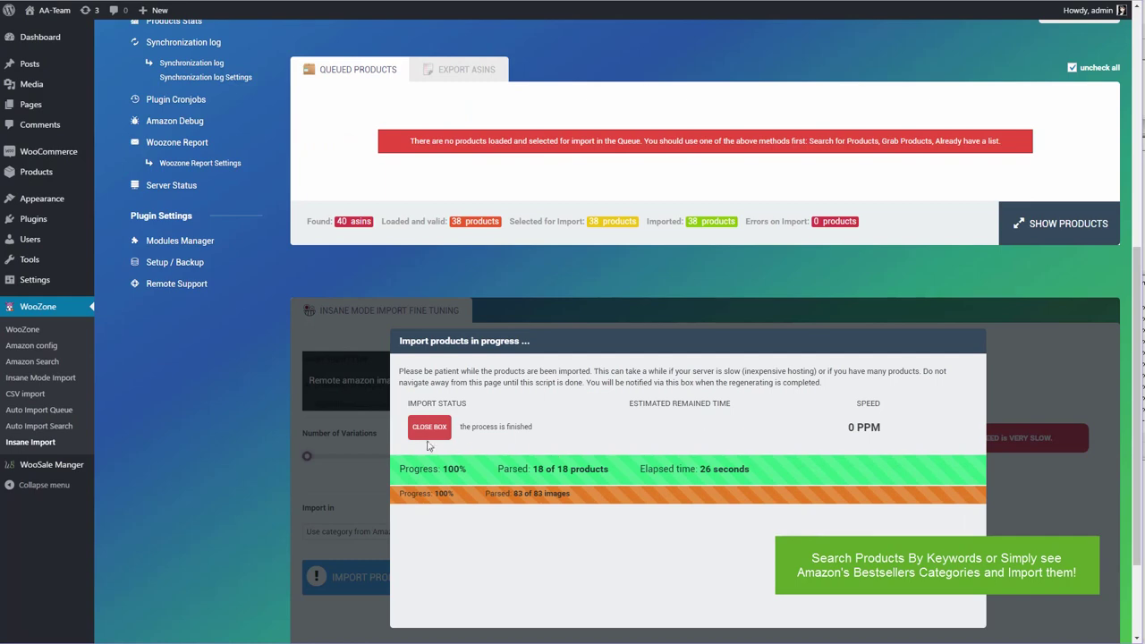
{"action": "left_click", "coordinate": [428, 438]}
{"action": "scroll", "coordinate": [573, 402], "scroll_direction": "up", "scroll_amount": 6}
{"action": "triple_click", "coordinate": [615, 380]}
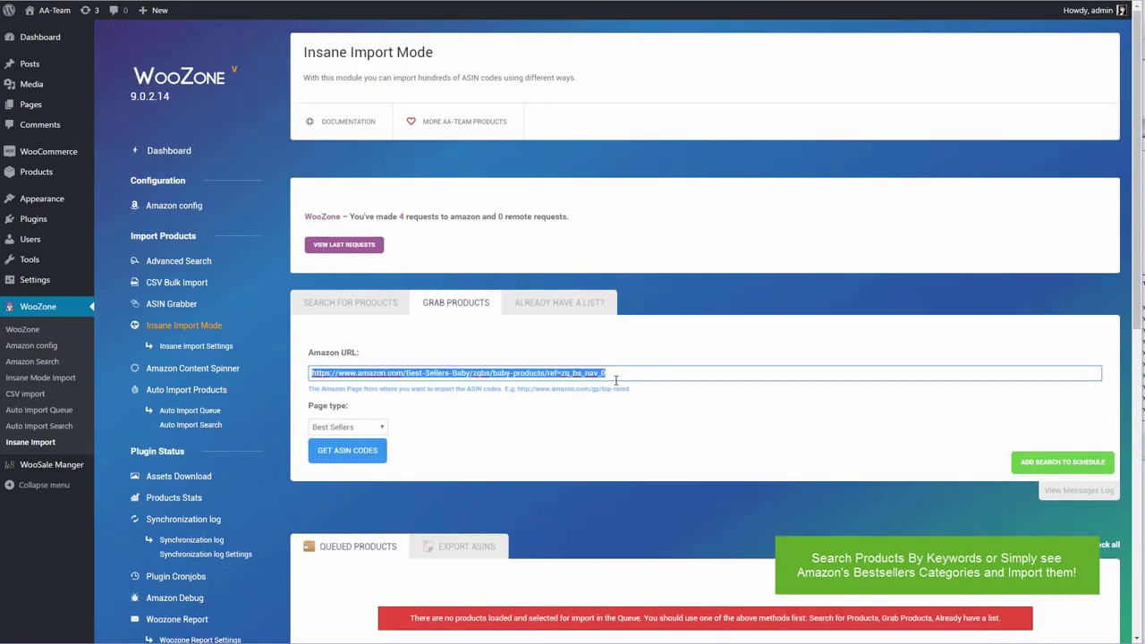
{"action": "type", "text": "https://www.amazon.com/Best-Sellers-Home-Kitchen/zgbs/home-garden/ref=zg_bs_nav_0"}
{"action": "key", "text": "Return"}
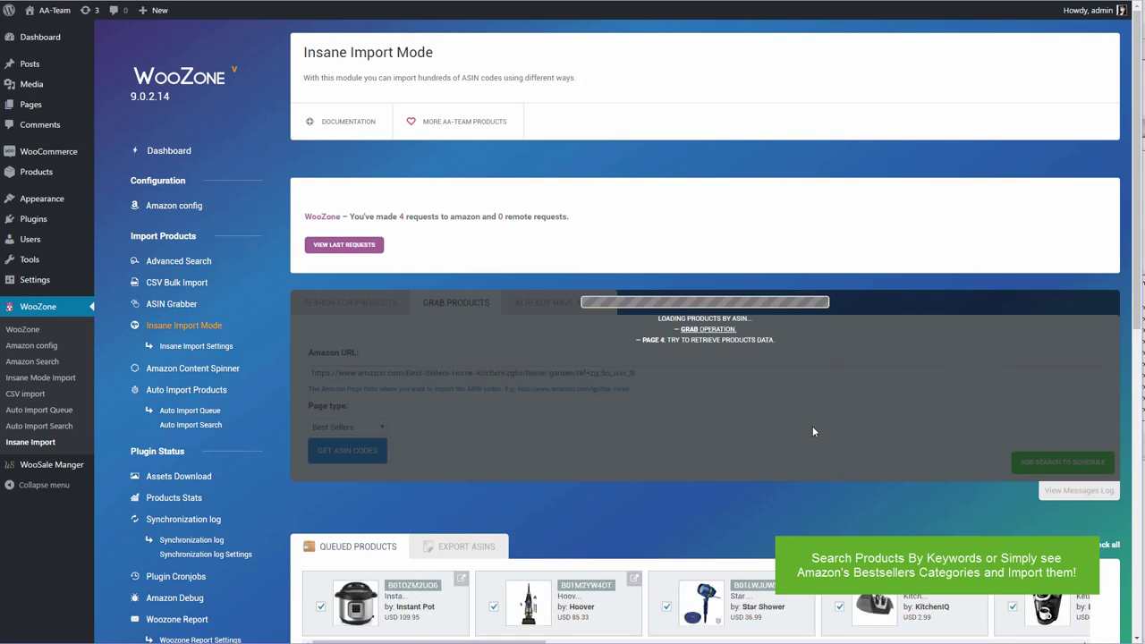
Import the queued home and kitchen best sellers immediately with all images and their attributes
{"action": "scroll", "coordinate": [662, 413], "scroll_direction": "down", "scroll_amount": 3}
{"action": "scroll", "coordinate": [554, 402], "scroll_direction": "down", "scroll_amount": 3}
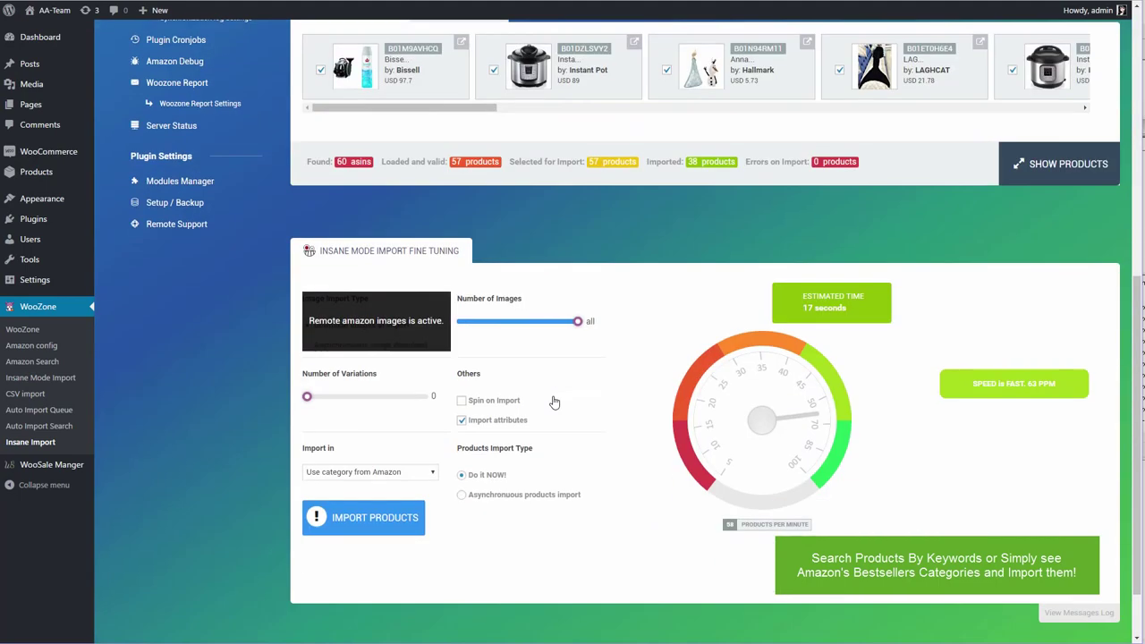
{"action": "left_click", "coordinate": [367, 520]}
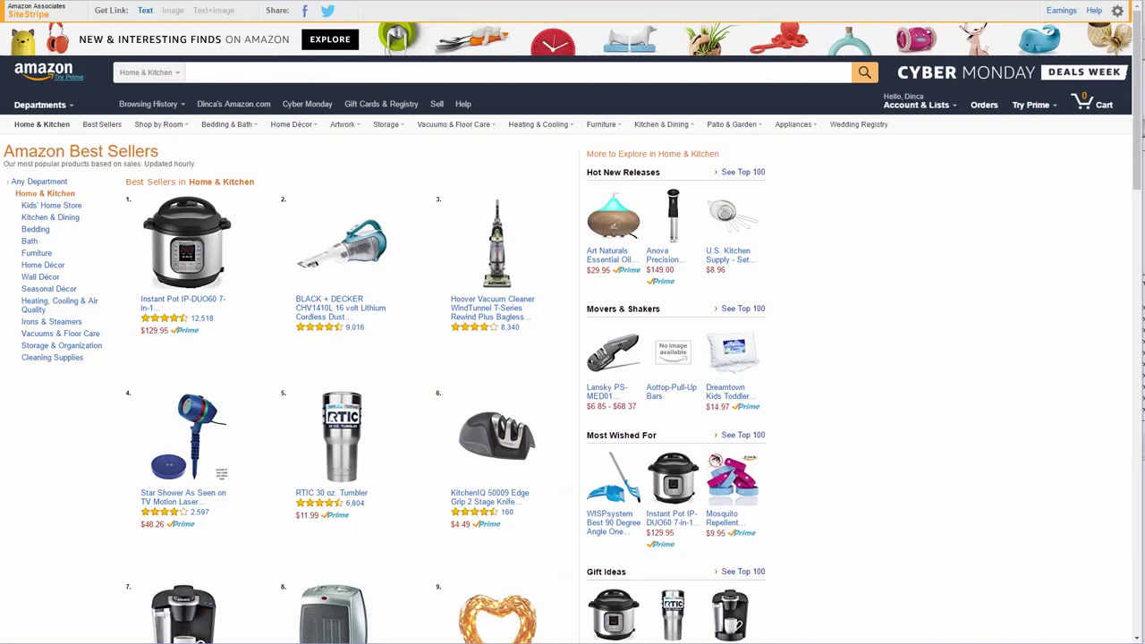
On Amazon's Best Sellers site, return to Any Department and open the Computers & Accessories category
{"action": "scroll", "coordinate": [259, 278], "scroll_direction": "down", "scroll_amount": 1}
{"action": "scroll", "coordinate": [258, 278], "scroll_direction": "up", "scroll_amount": 1}
{"action": "left_click", "coordinate": [39, 181]}
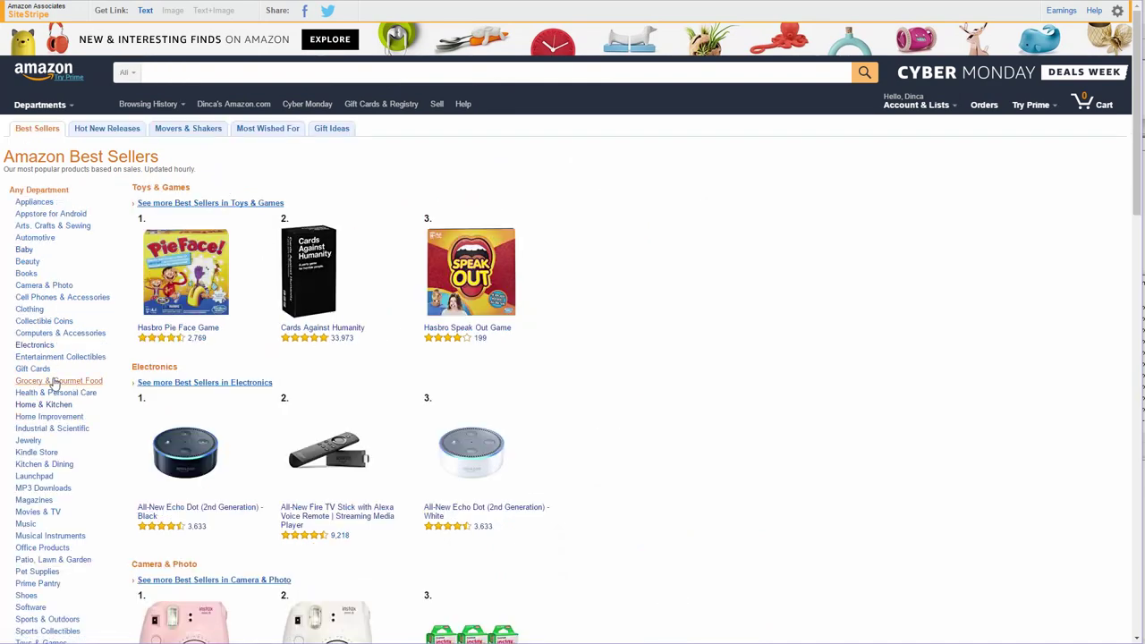
{"action": "left_click", "coordinate": [36, 336]}
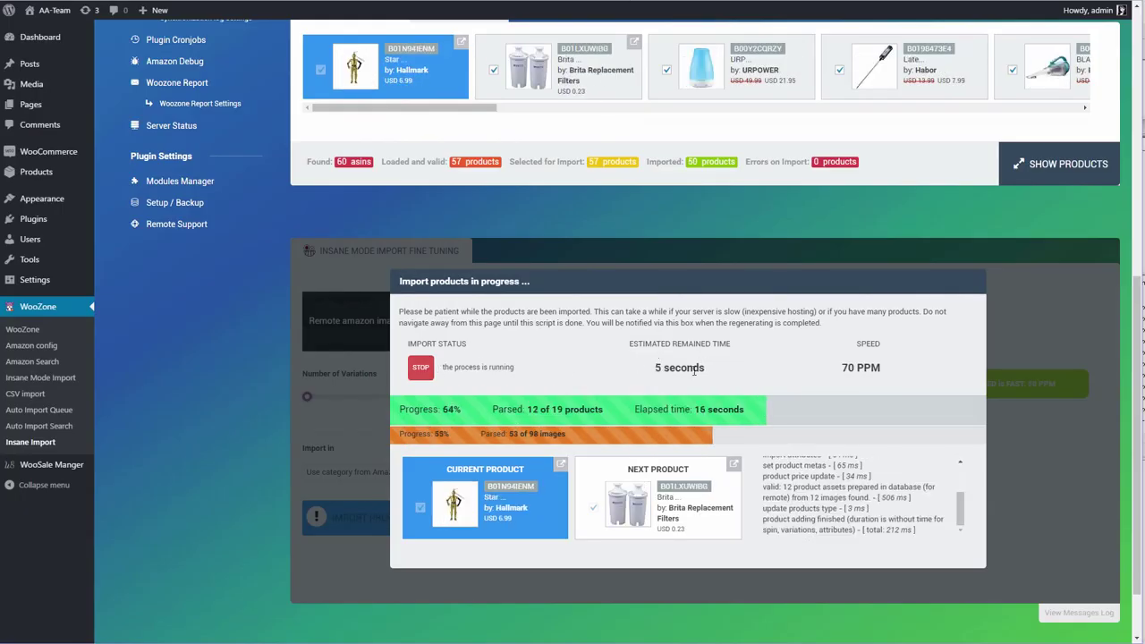
{"action": "left_click_drag", "start_coordinate": [698, 369], "coordinate": [647, 370]}
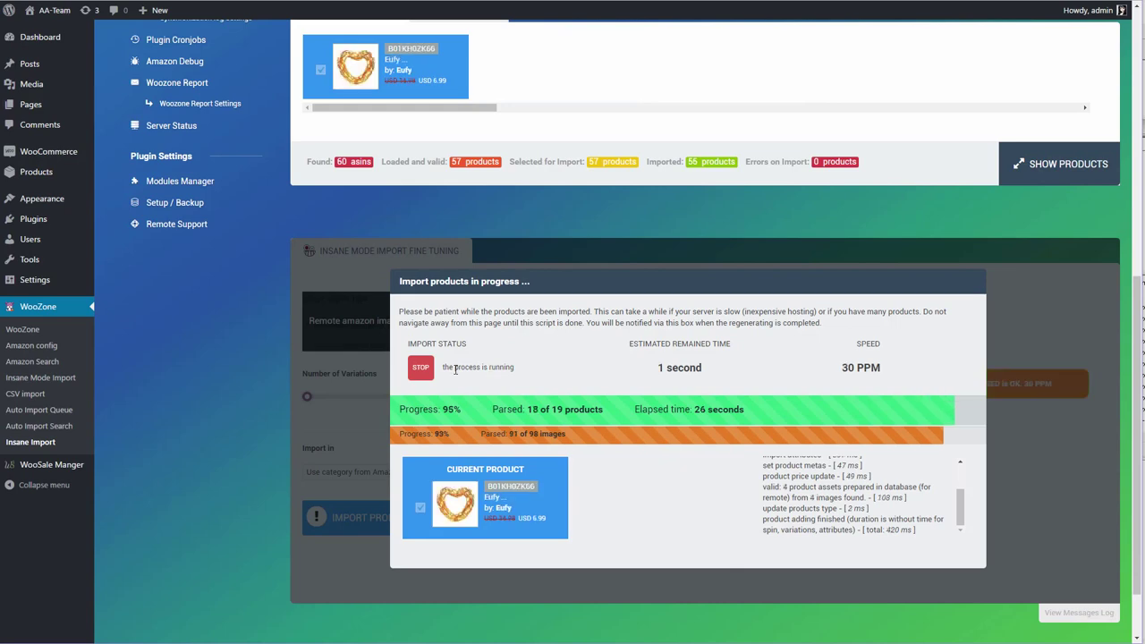
{"action": "left_click", "coordinate": [429, 367]}
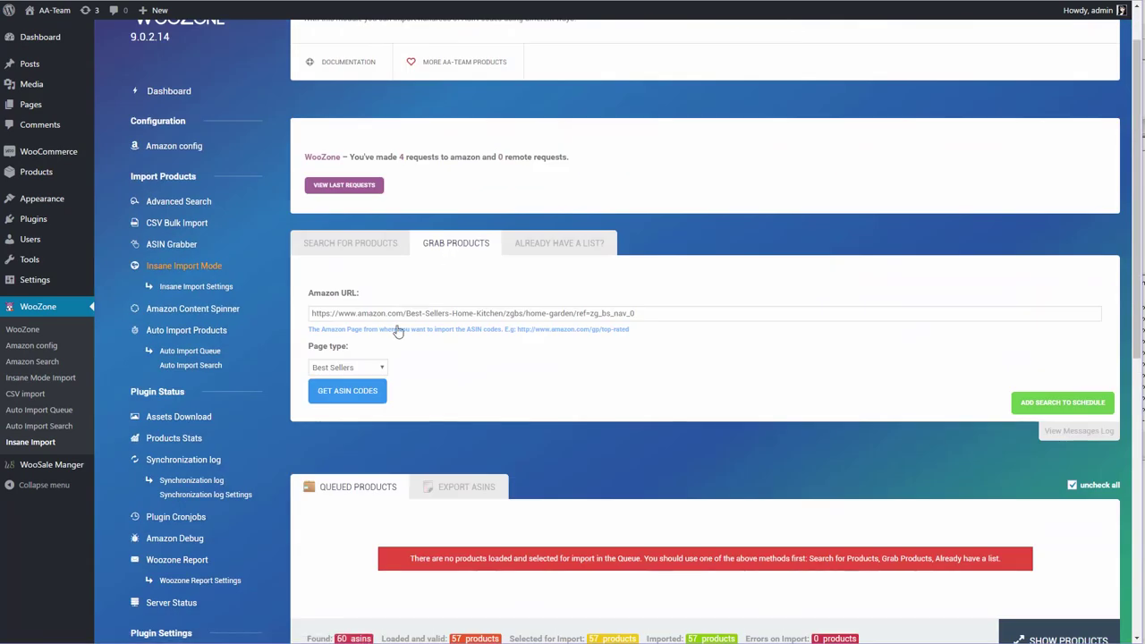
{"action": "left_click", "coordinate": [396, 314]}
{"action": "key", "text": "ctrl+a"}
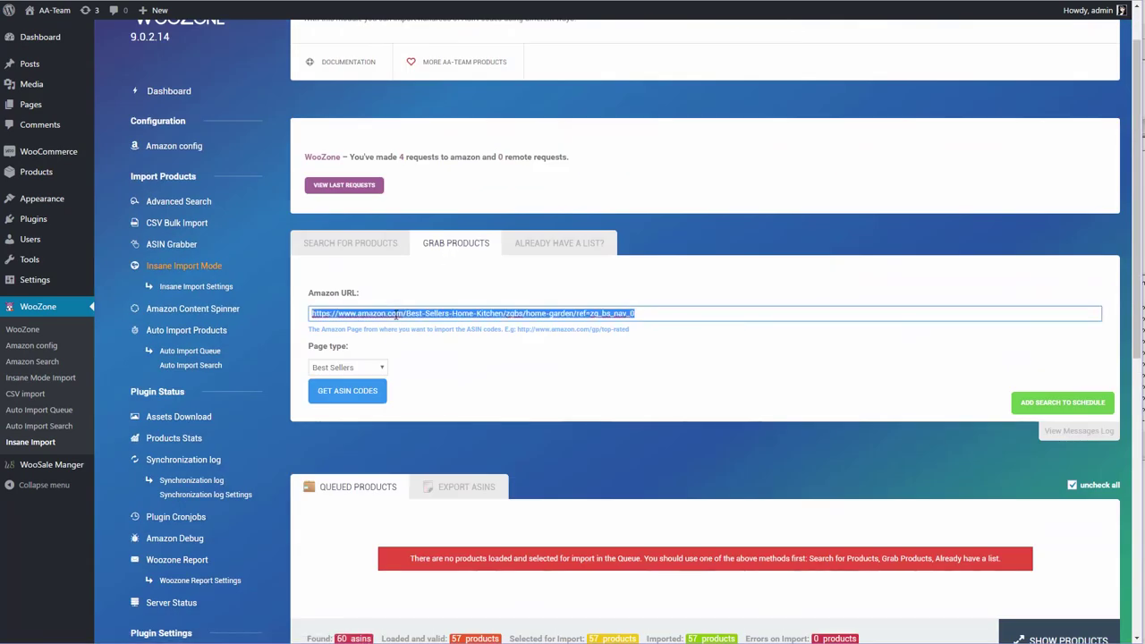
{"action": "type", "text": "https://www.amazon.com/Best-Sellers-Computers-Accessories/zgbs/pc/ref=zg_bs_nav_0"}
{"action": "left_click", "coordinate": [347, 391]}
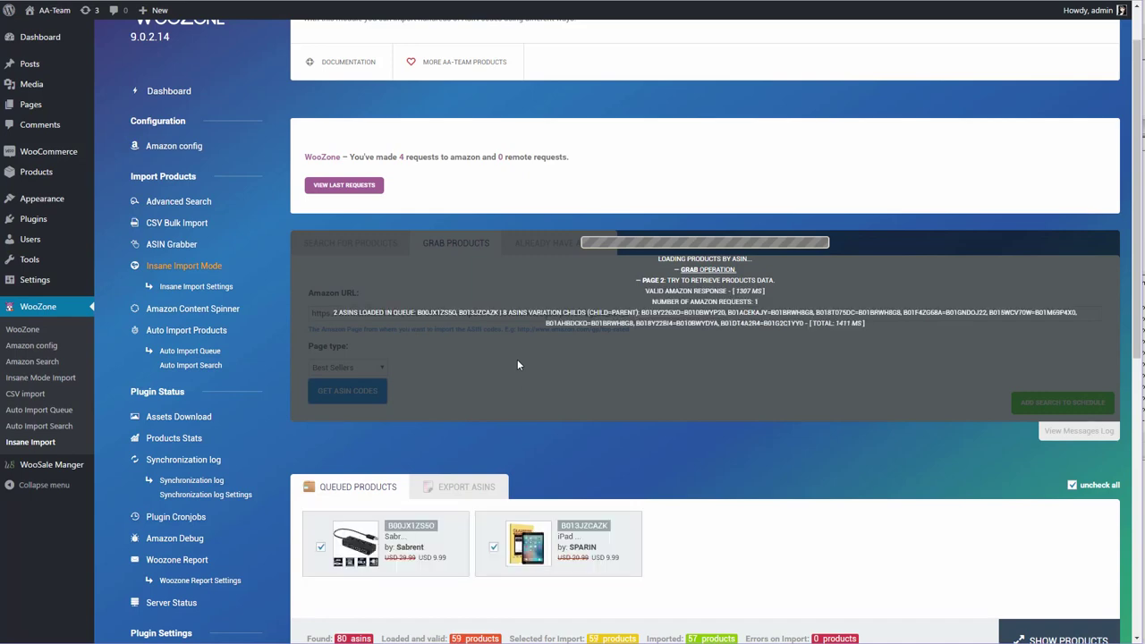
{"action": "scroll", "coordinate": [516, 359], "scroll_direction": "down", "scroll_amount": 6}
{"action": "left_click", "coordinate": [383, 470]}
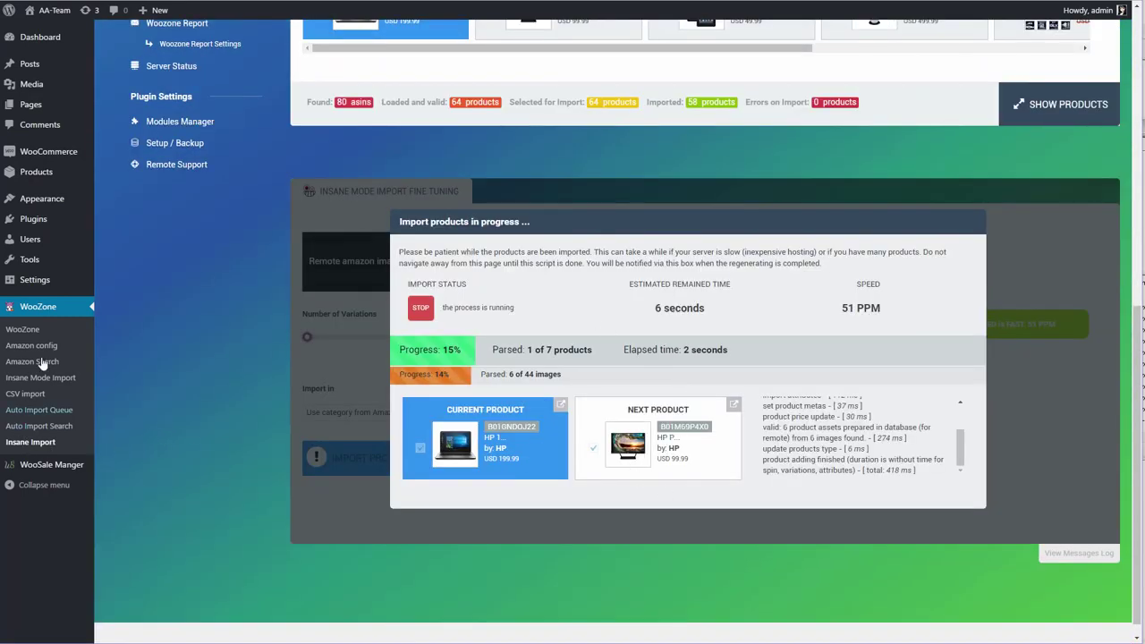
In WooSale Manager, go to the Amazon Campaign's products and add a product box named Christmas Dresses
{"action": "left_click", "coordinate": [54, 464]}
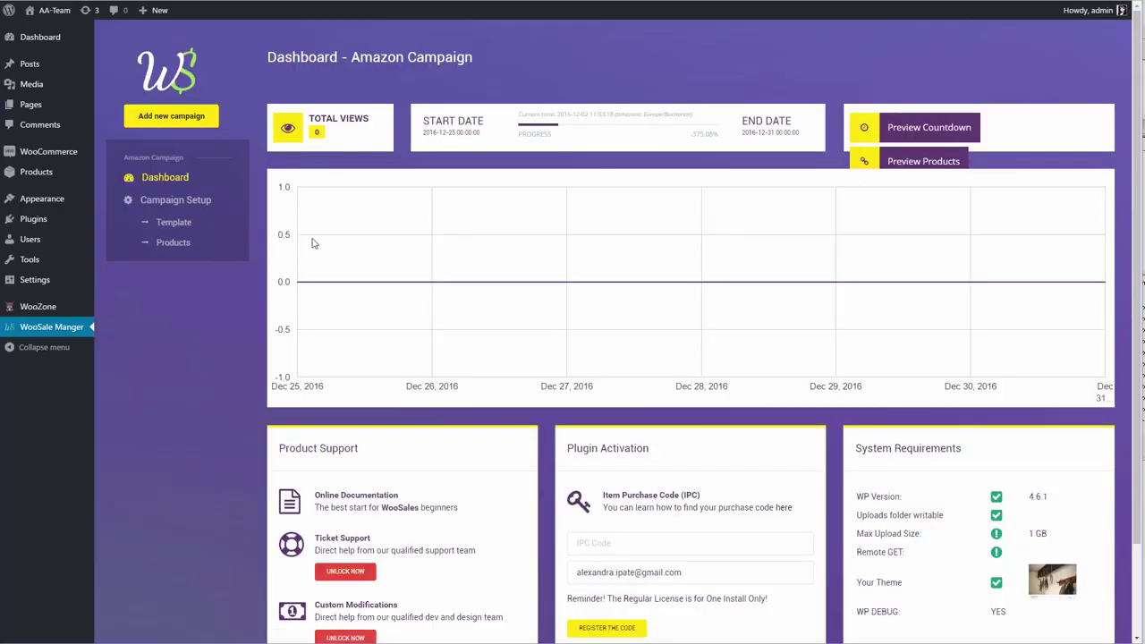
{"action": "left_click", "coordinate": [172, 247]}
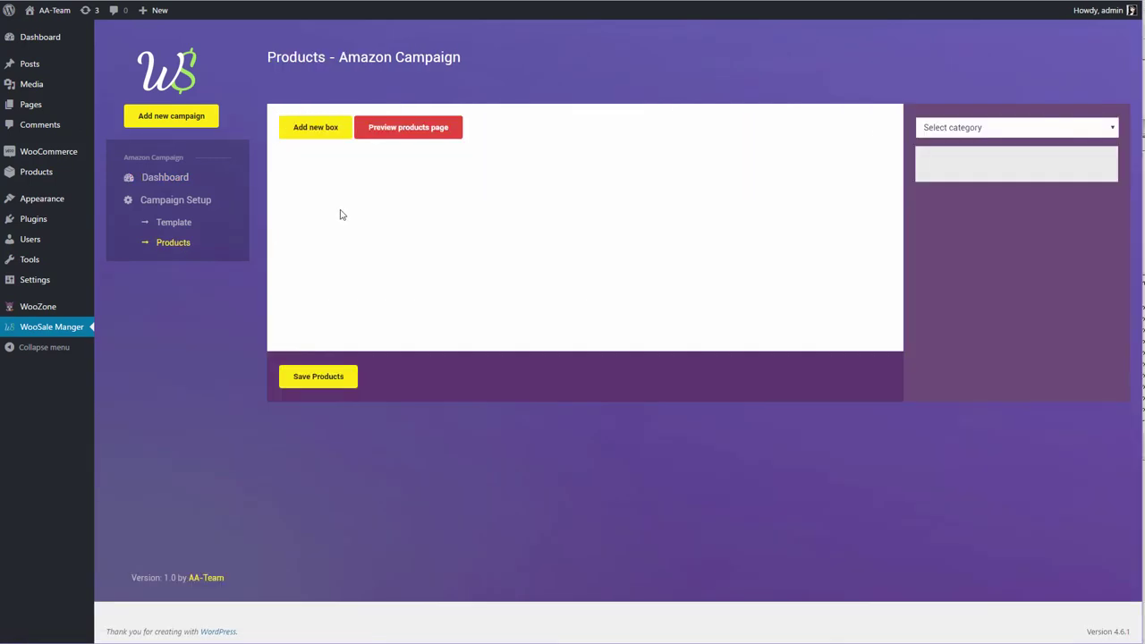
{"action": "left_click", "coordinate": [318, 134]}
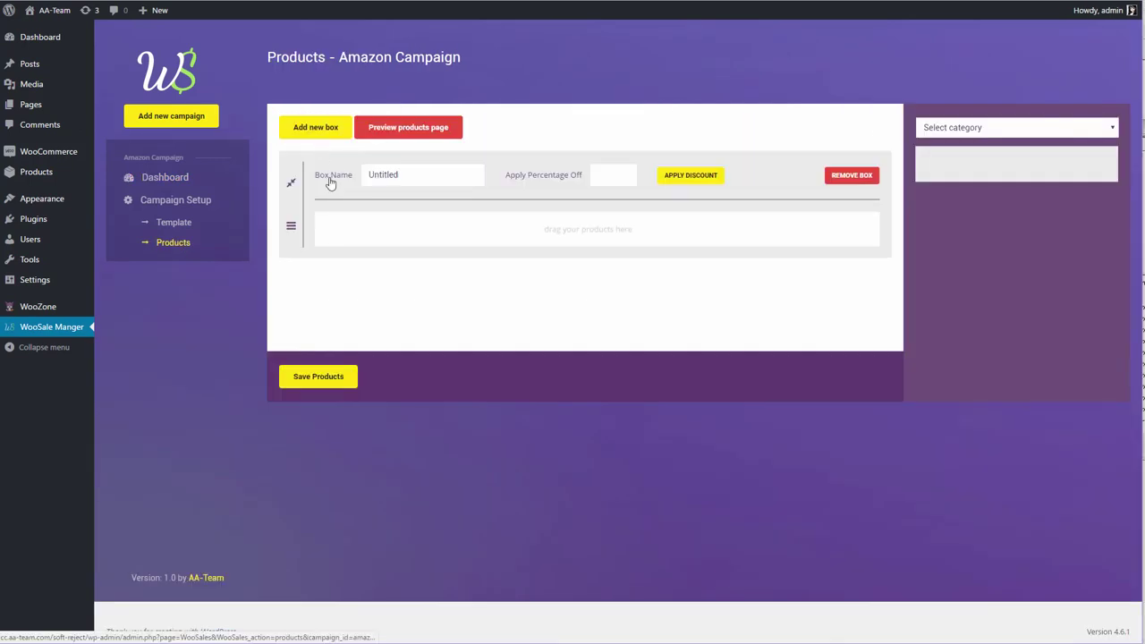
{"action": "left_click_drag", "start_coordinate": [367, 176], "coordinate": [412, 175]}
{"action": "type", "text": "Christmas Dresses"}
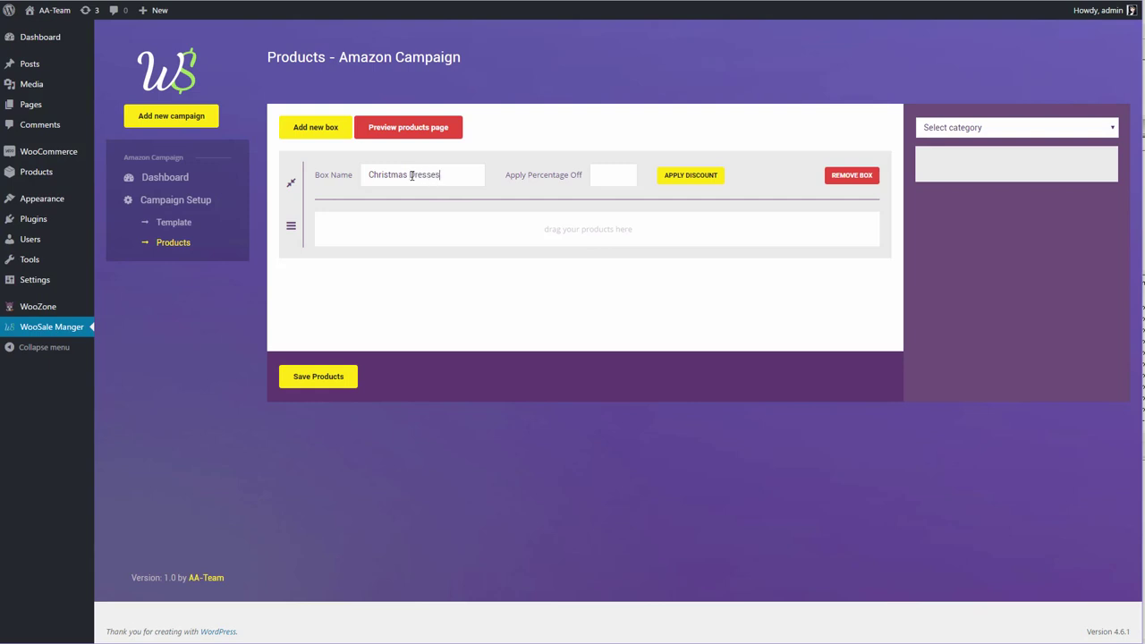
Fill the Christmas Dresses box with ten dresses from the Clothing, Shoes and Jewelry category
{"action": "left_click", "coordinate": [975, 127]}
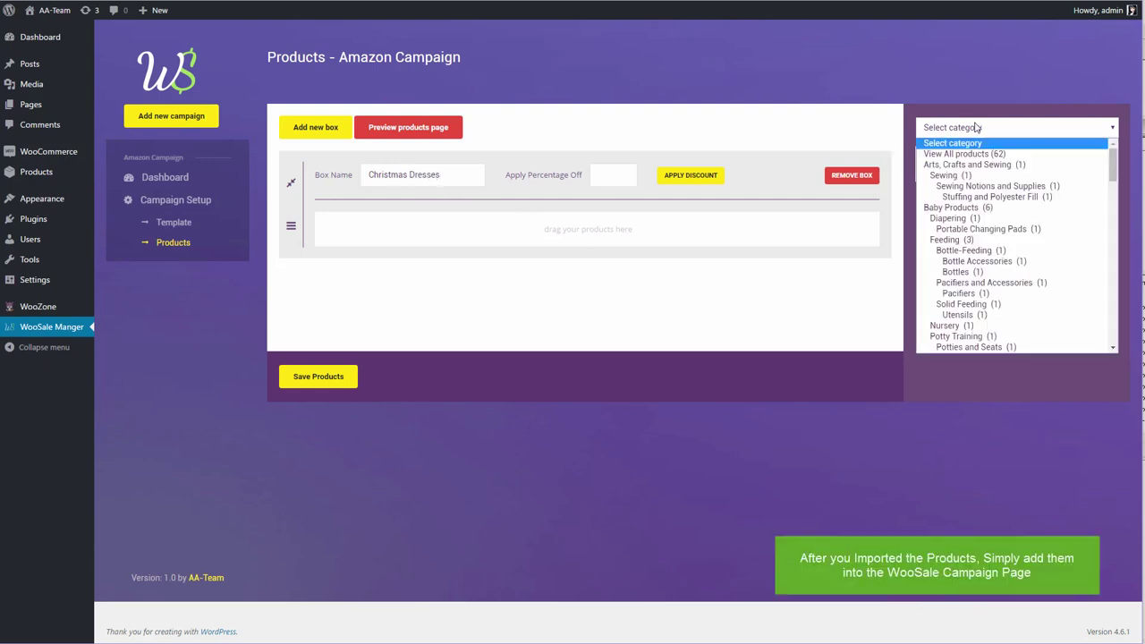
{"action": "scroll", "coordinate": [992, 215], "scroll_direction": "down", "scroll_amount": 5}
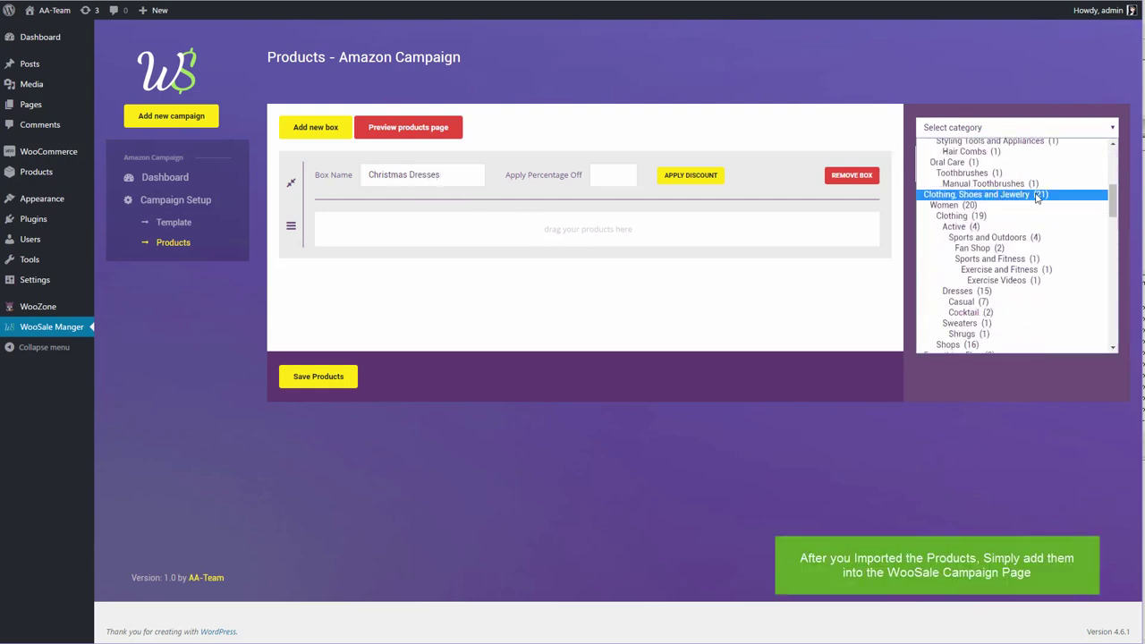
{"action": "left_click", "coordinate": [983, 199]}
{"action": "left_click_drag", "start_coordinate": [1068, 184], "coordinate": [711, 229]}
{"action": "left_click_drag", "start_coordinate": [943, 244], "coordinate": [608, 260]}
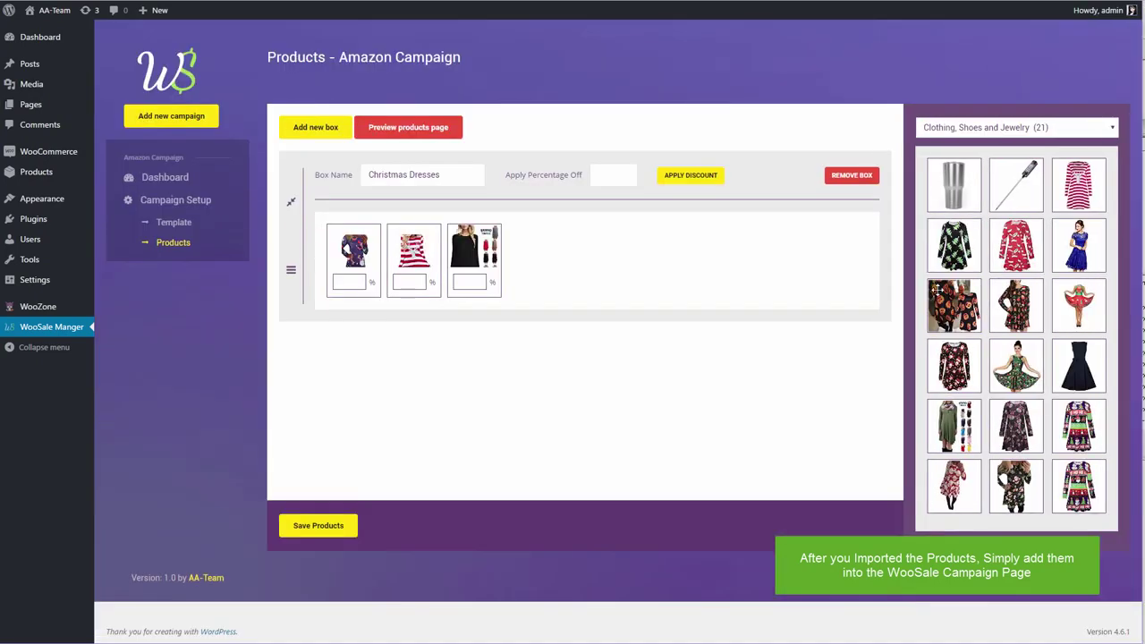
{"action": "left_click_drag", "start_coordinate": [953, 246], "coordinate": [783, 256]}
{"action": "left_click_drag", "start_coordinate": [953, 304], "coordinate": [759, 249]}
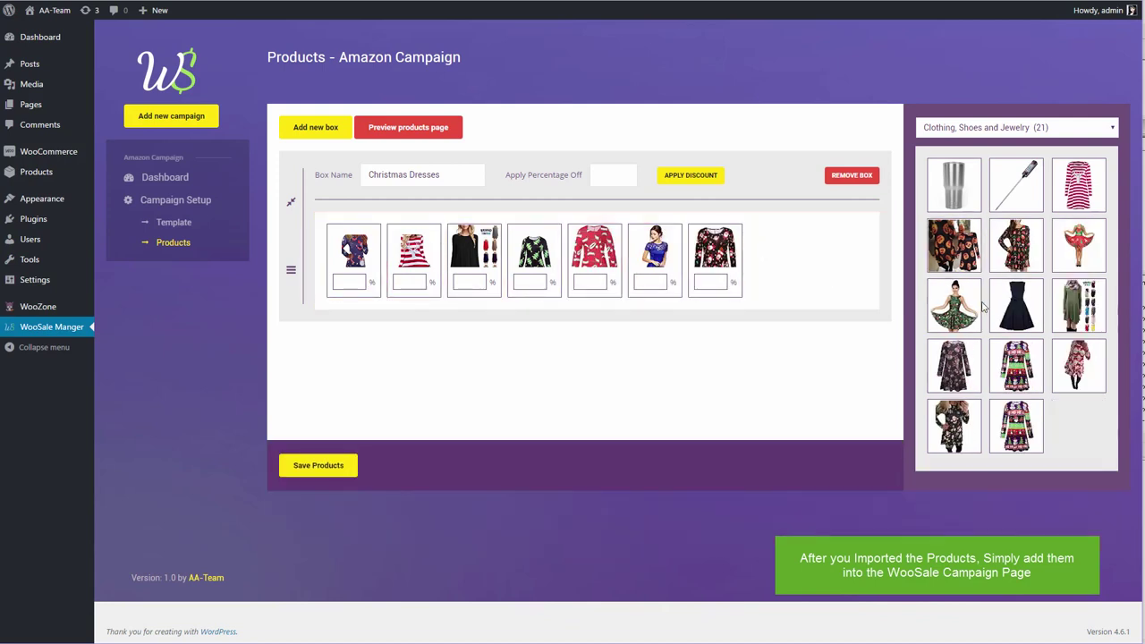
{"action": "left_click_drag", "start_coordinate": [1015, 365], "coordinate": [775, 259]}
{"action": "left_click_drag", "start_coordinate": [1015, 365], "coordinate": [835, 259]}
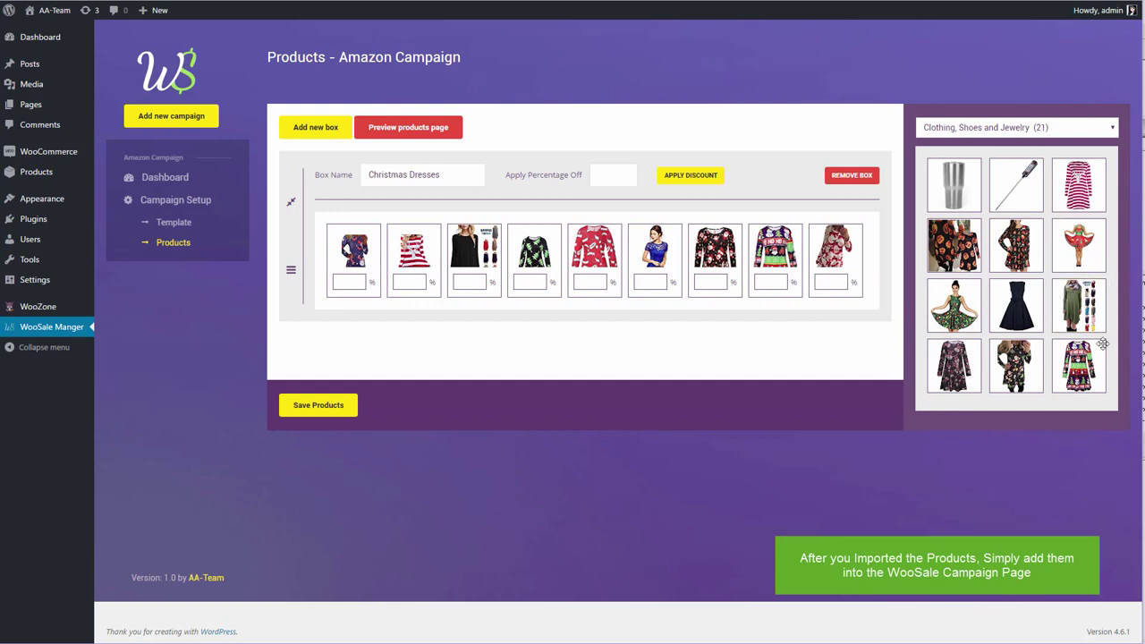
{"action": "left_click_drag", "start_coordinate": [828, 270], "coordinate": [828, 268]}
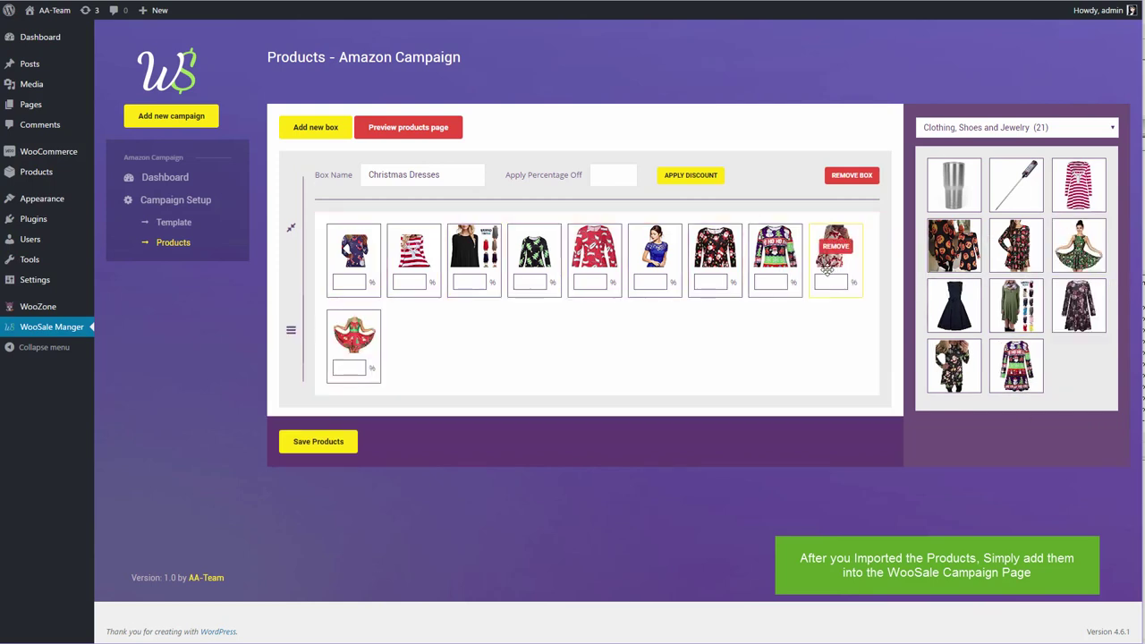
Add a second product box named Baby Toys and list the products of the Baby Products category
{"action": "left_click", "coordinate": [315, 130]}
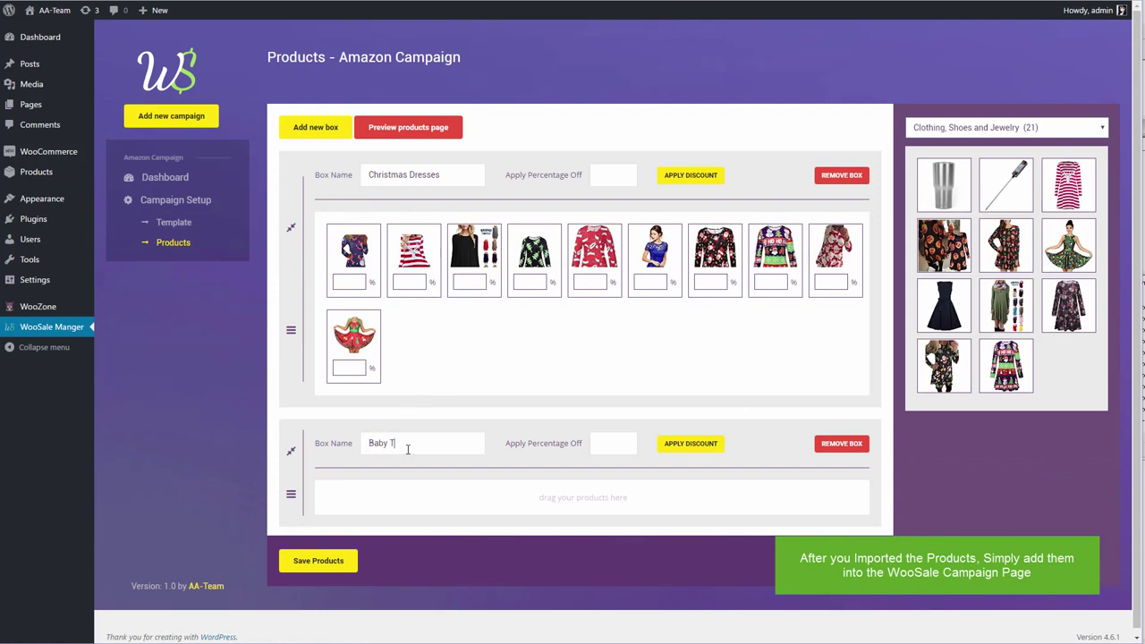
{"action": "left_click", "coordinate": [1035, 129]}
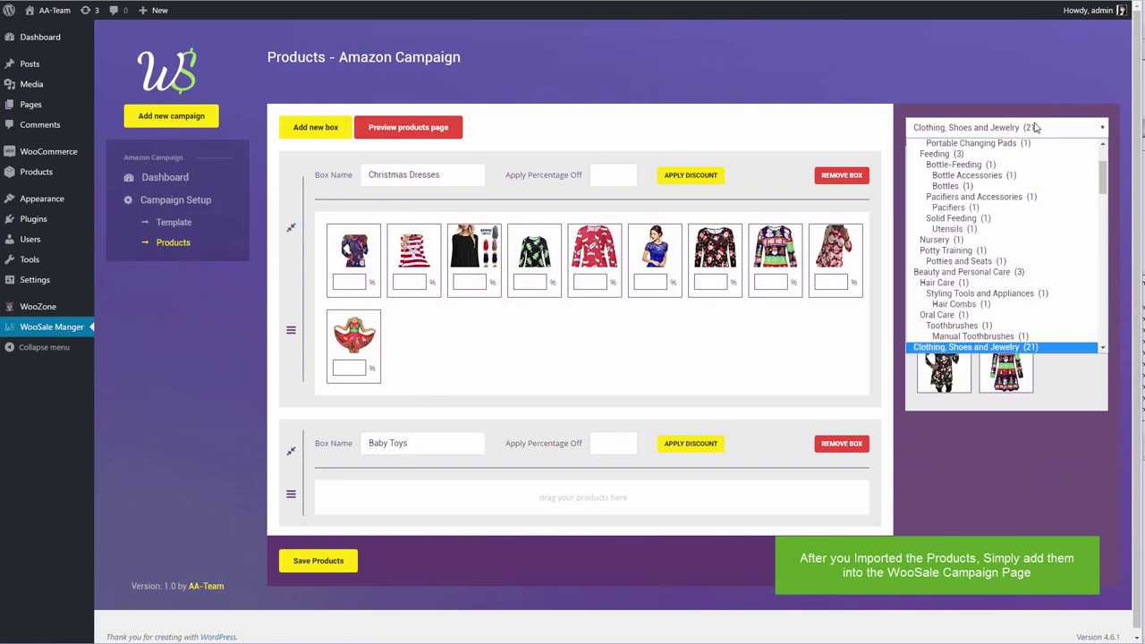
{"action": "scroll", "coordinate": [1016, 211], "scroll_direction": "up", "scroll_amount": 5}
{"action": "left_click", "coordinate": [1017, 208]}
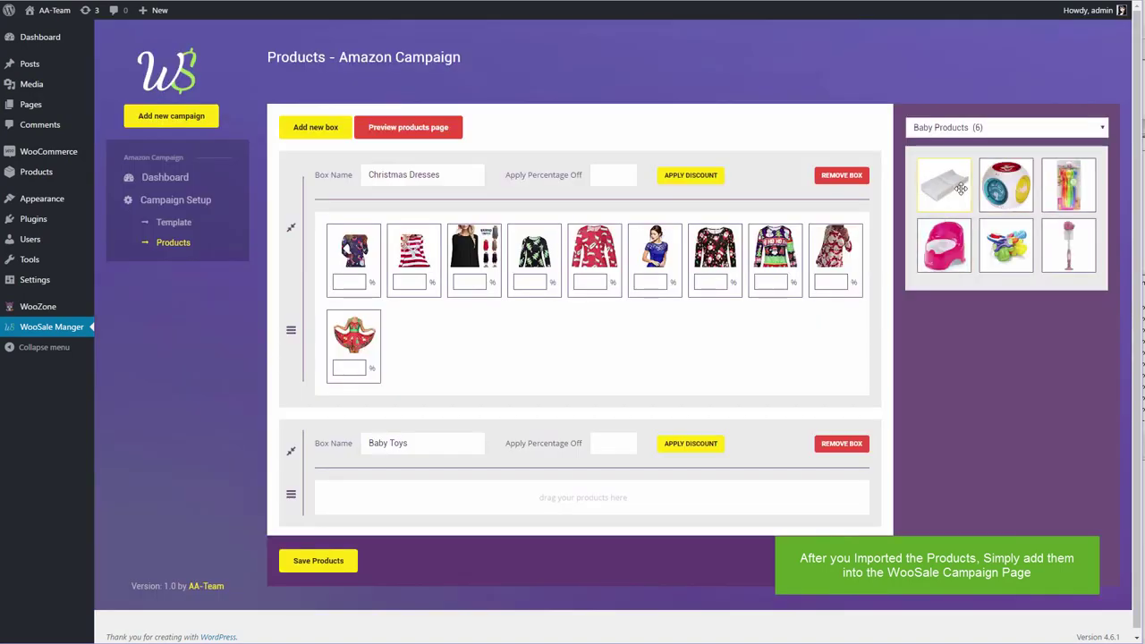
Put all the listed baby products except the changing pad into the Baby Toys box
{"action": "left_click_drag", "start_coordinate": [1005, 186], "coordinate": [792, 460]}
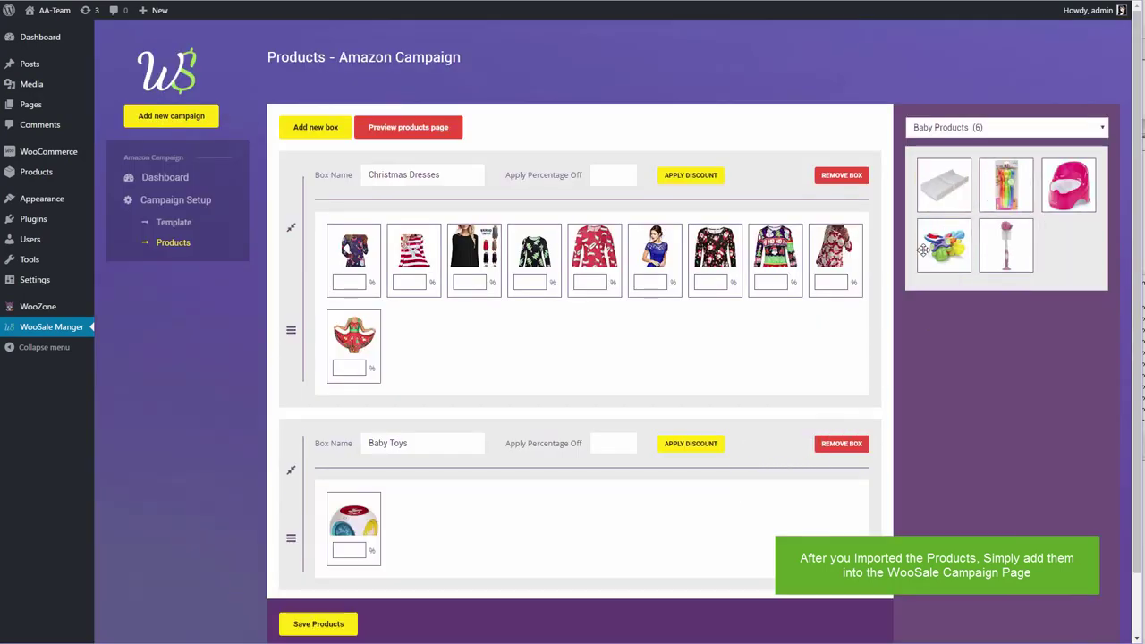
{"action": "left_click_drag", "start_coordinate": [922, 249], "coordinate": [786, 528]}
{"action": "left_click_drag", "start_coordinate": [953, 225], "coordinate": [787, 527]}
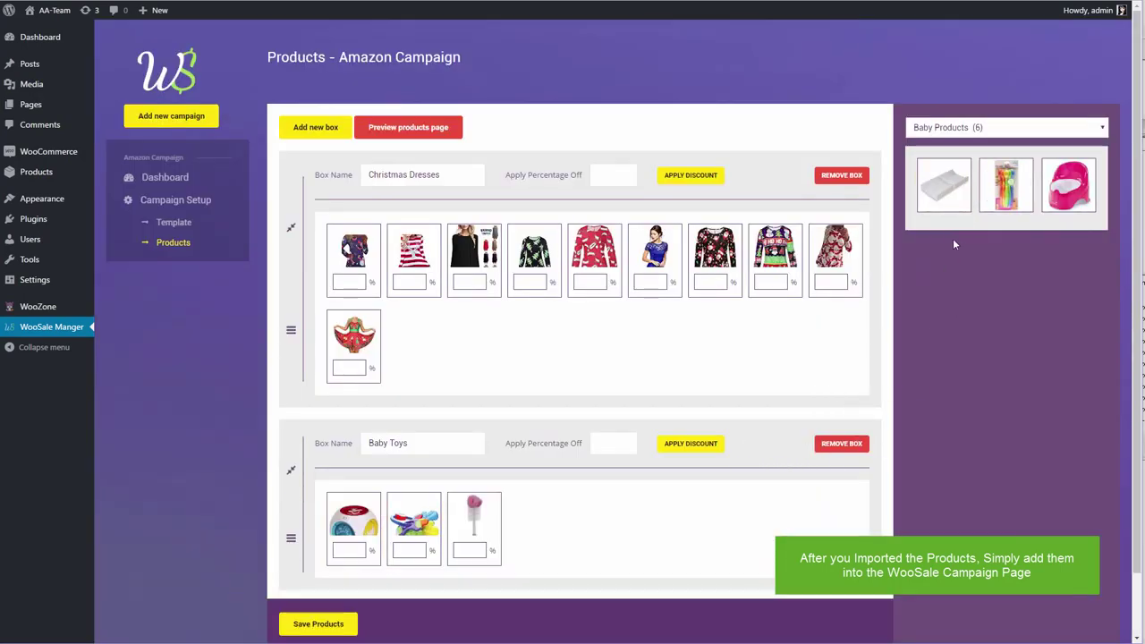
{"action": "left_click_drag", "start_coordinate": [999, 199], "coordinate": [776, 524]}
{"action": "left_click_drag", "start_coordinate": [1016, 222], "coordinate": [769, 572]}
Add a third product box named Electronics and collapse the Christmas Dresses and Baby Toys boxes
{"action": "scroll", "coordinate": [435, 421], "scroll_direction": "down", "scroll_amount": 1}
{"action": "left_click", "coordinate": [317, 57]}
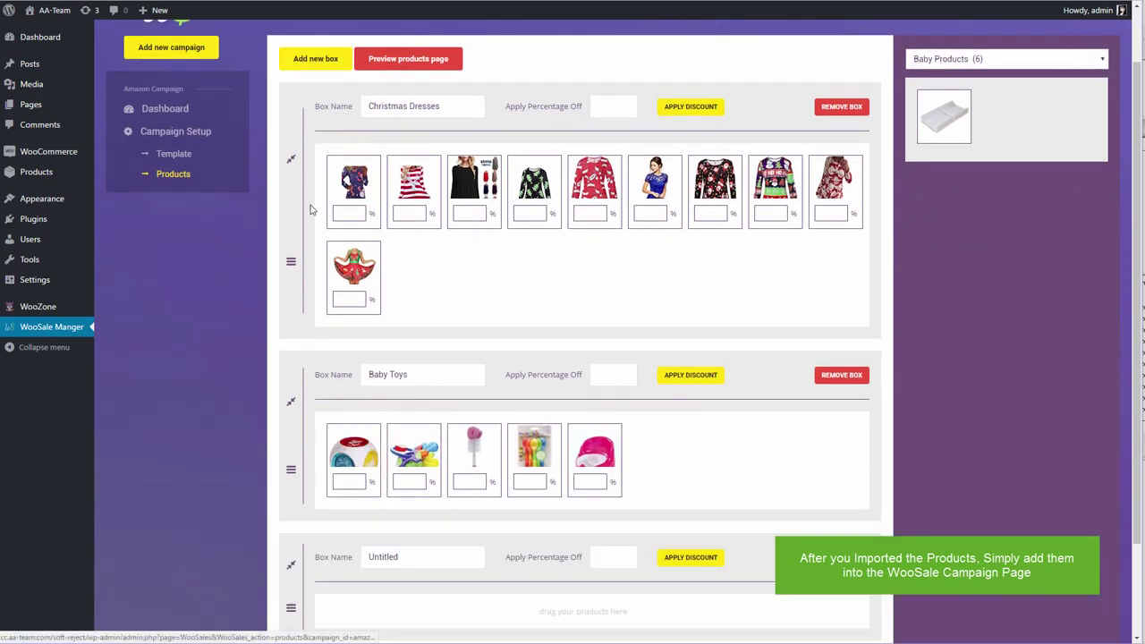
{"action": "left_click", "coordinate": [291, 159]}
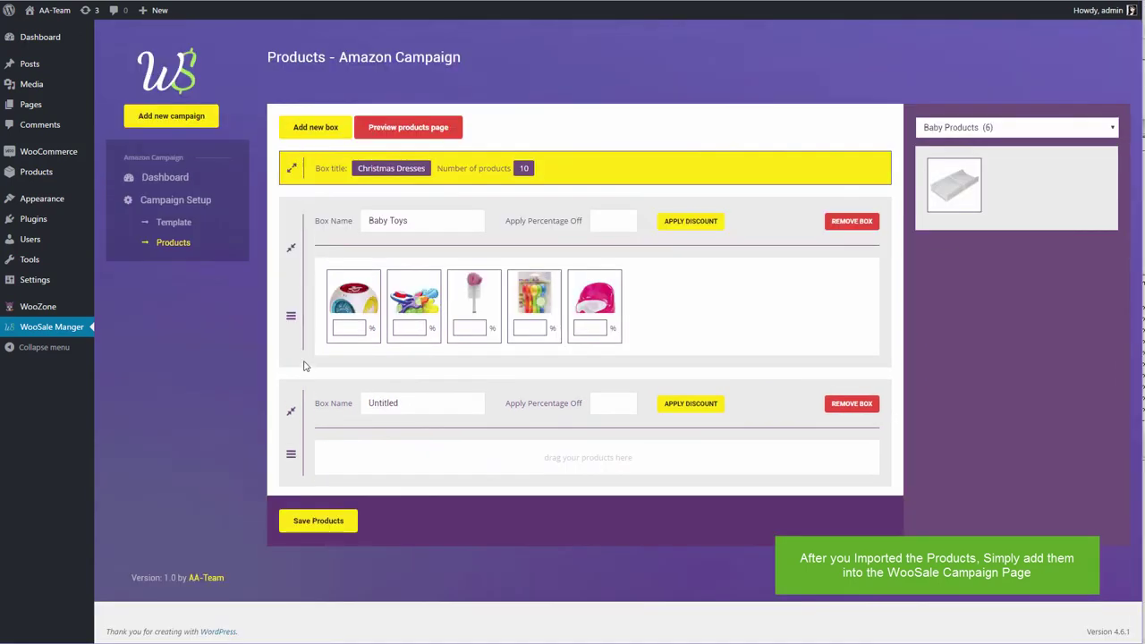
{"action": "left_click", "coordinate": [290, 248]}
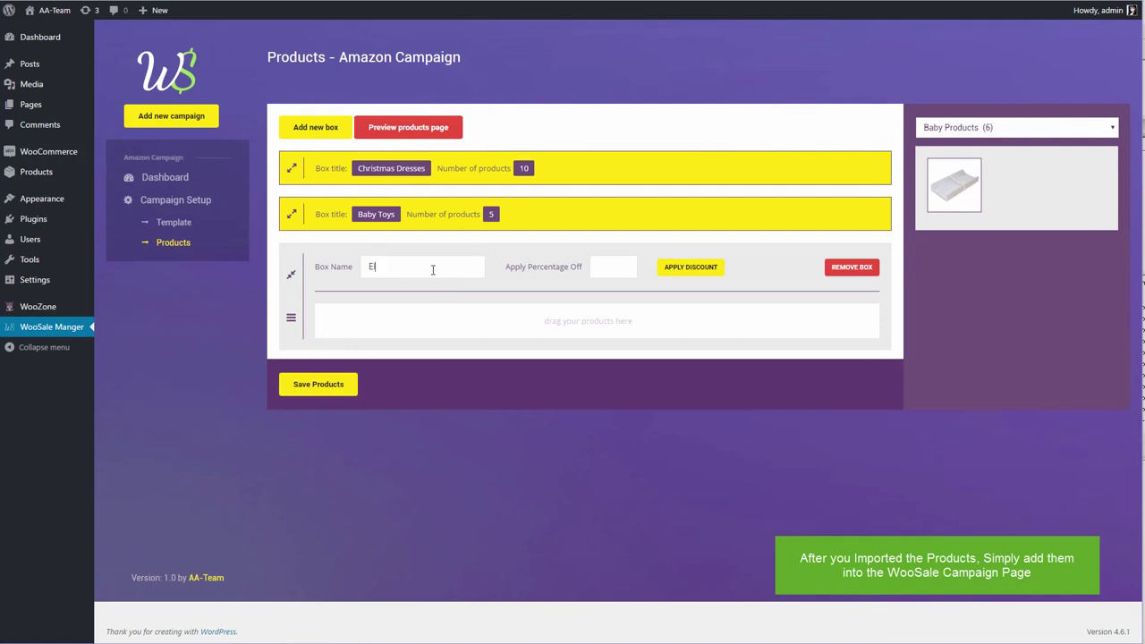
List all products, put the seven tablet, laptop, monitor and computer accessory items into the Electronics box, and collapse it
{"action": "left_click", "coordinate": [1018, 130]}
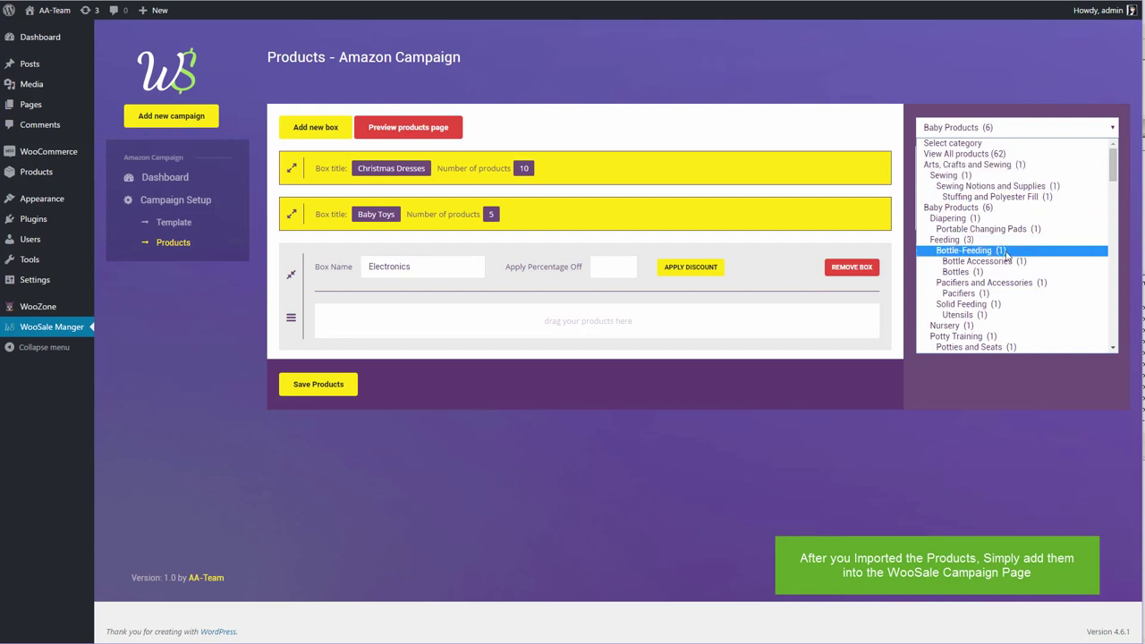
{"action": "left_click", "coordinate": [984, 153]}
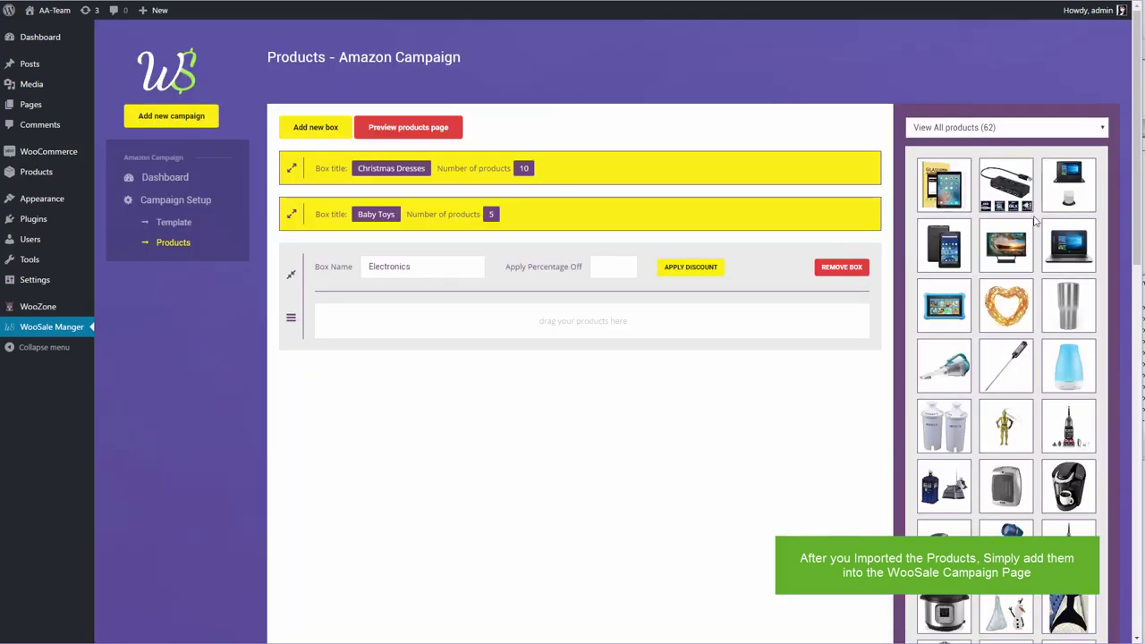
{"action": "left_click_drag", "start_coordinate": [943, 183], "coordinate": [765, 344]}
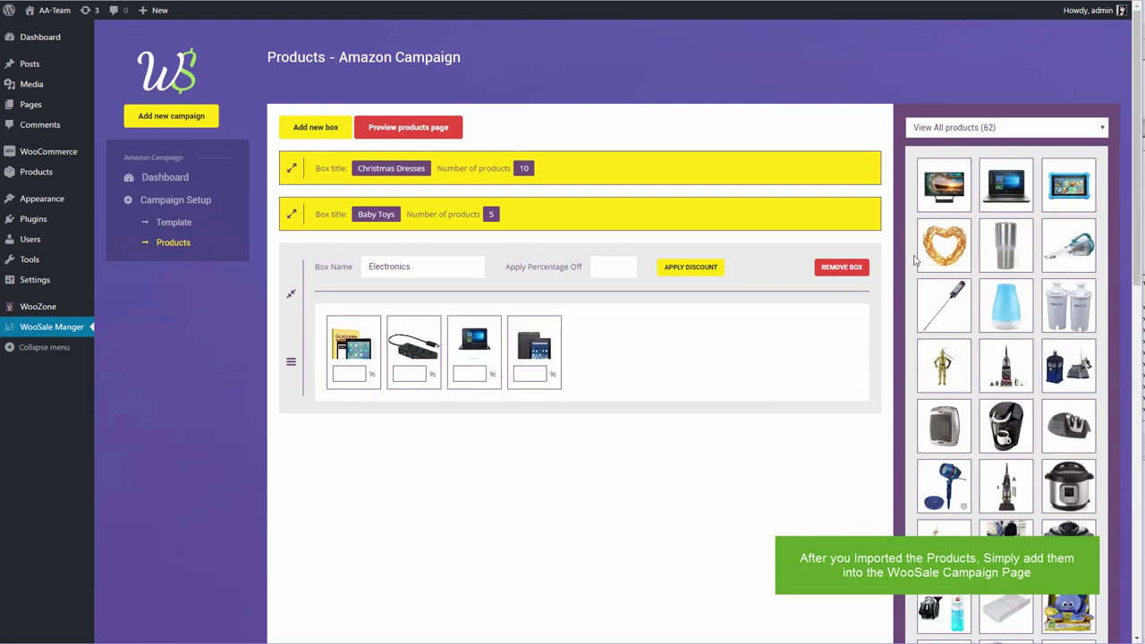
{"action": "left_click_drag", "start_coordinate": [945, 204], "coordinate": [763, 376]}
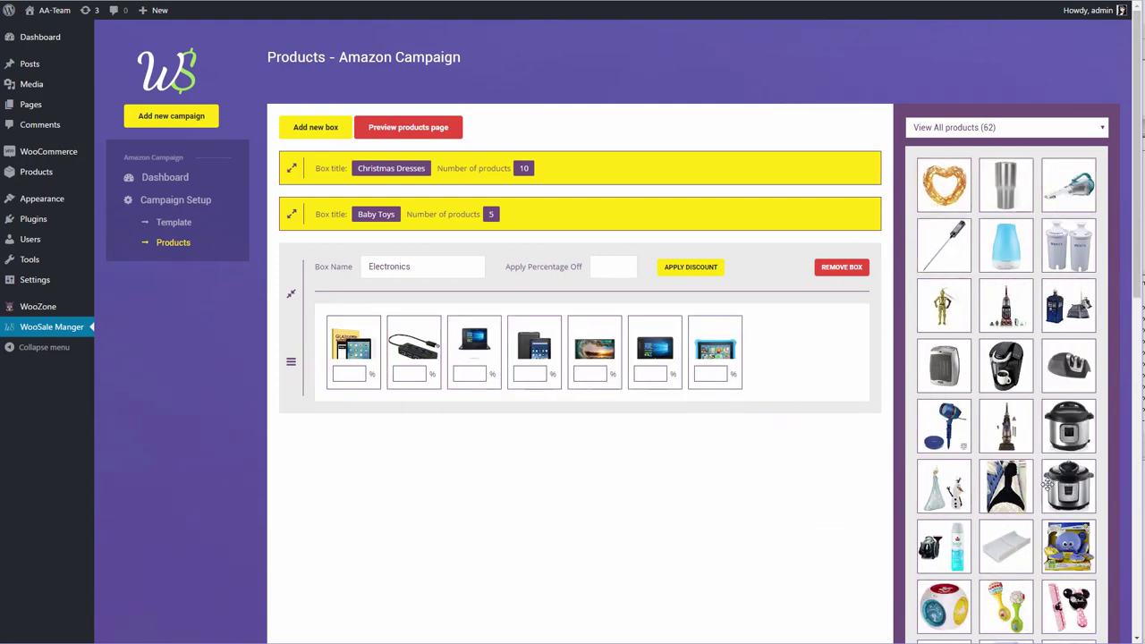
{"action": "left_click", "coordinate": [292, 301]}
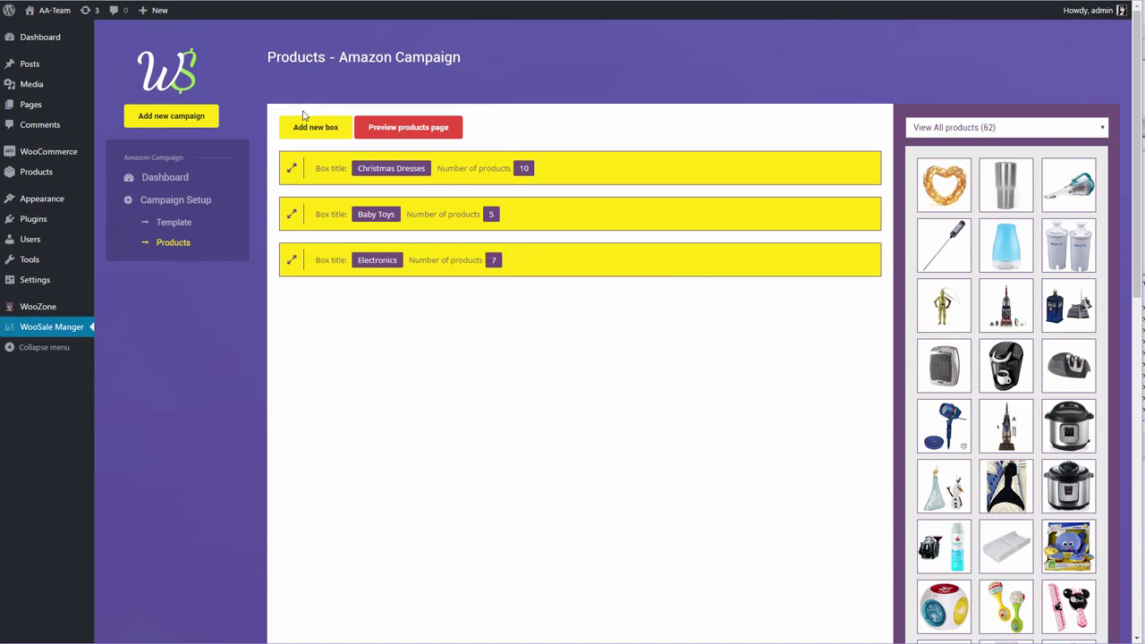
Add a box named Home & Kitchen and put nine household products into it, from the heart-shaped wreath to the knife sharpener
{"action": "left_click", "coordinate": [309, 123]}
{"action": "double_click", "coordinate": [403, 314]}
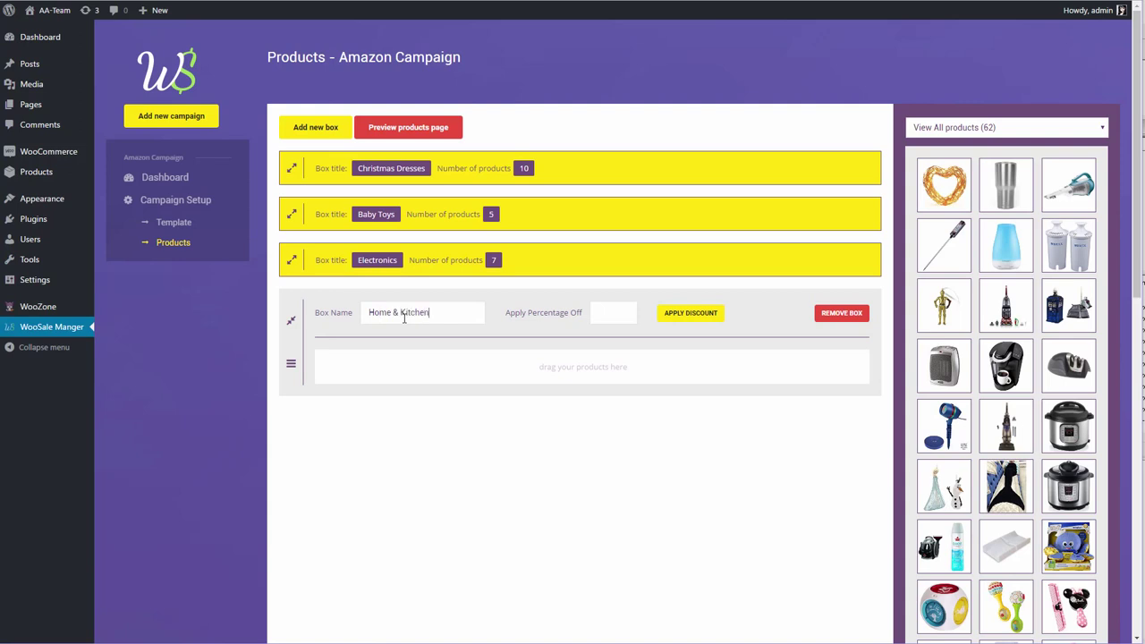
{"action": "left_click_drag", "start_coordinate": [944, 184], "coordinate": [716, 384]}
{"action": "left_click_drag", "start_coordinate": [943, 184], "coordinate": [702, 415]}
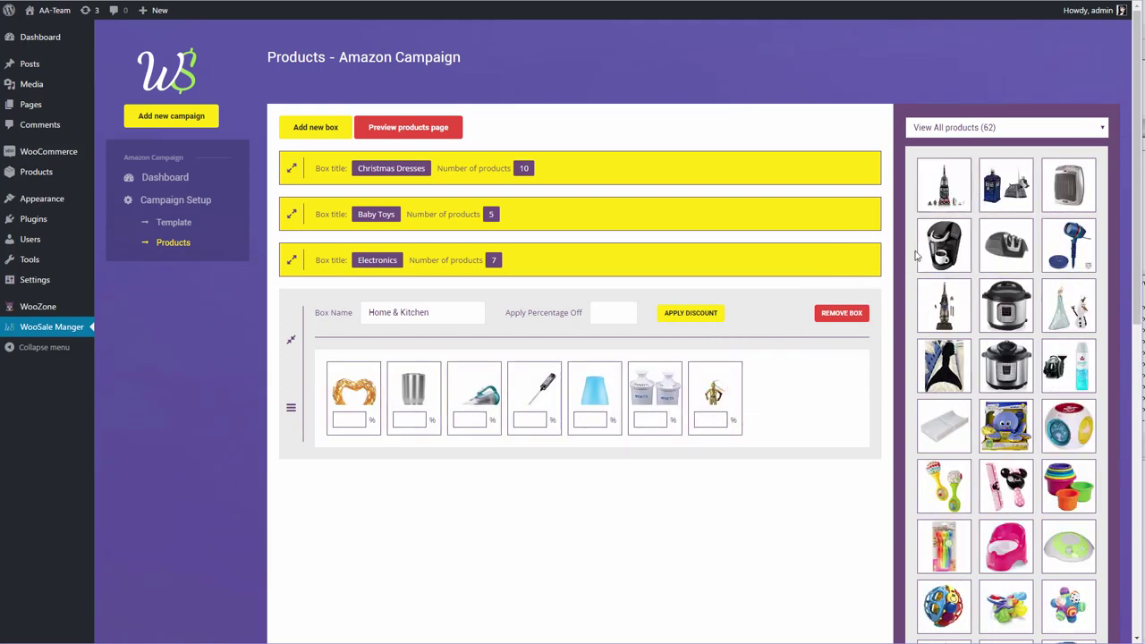
{"action": "left_click_drag", "start_coordinate": [914, 256], "coordinate": [775, 395]}
{"action": "left_click_drag", "start_coordinate": [948, 249], "coordinate": [857, 389]}
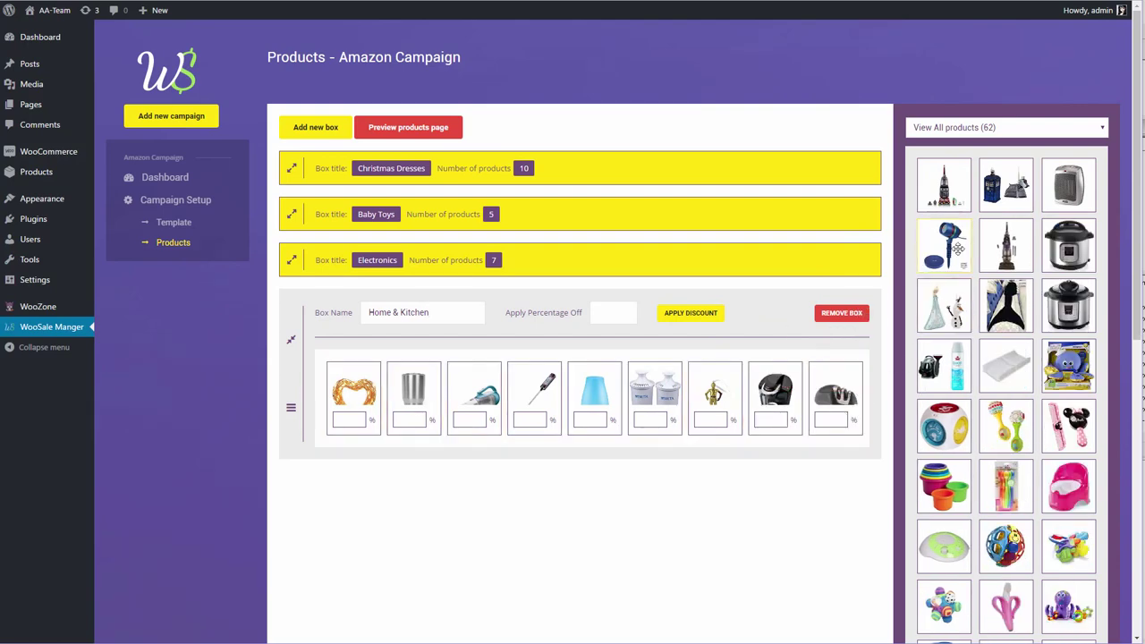
Add the snowman decals, upright vacuum, pressure cooker, heater and carpet cleaner to the Home & Kitchen box
{"action": "left_click_drag", "start_coordinate": [944, 304], "coordinate": [848, 393]}
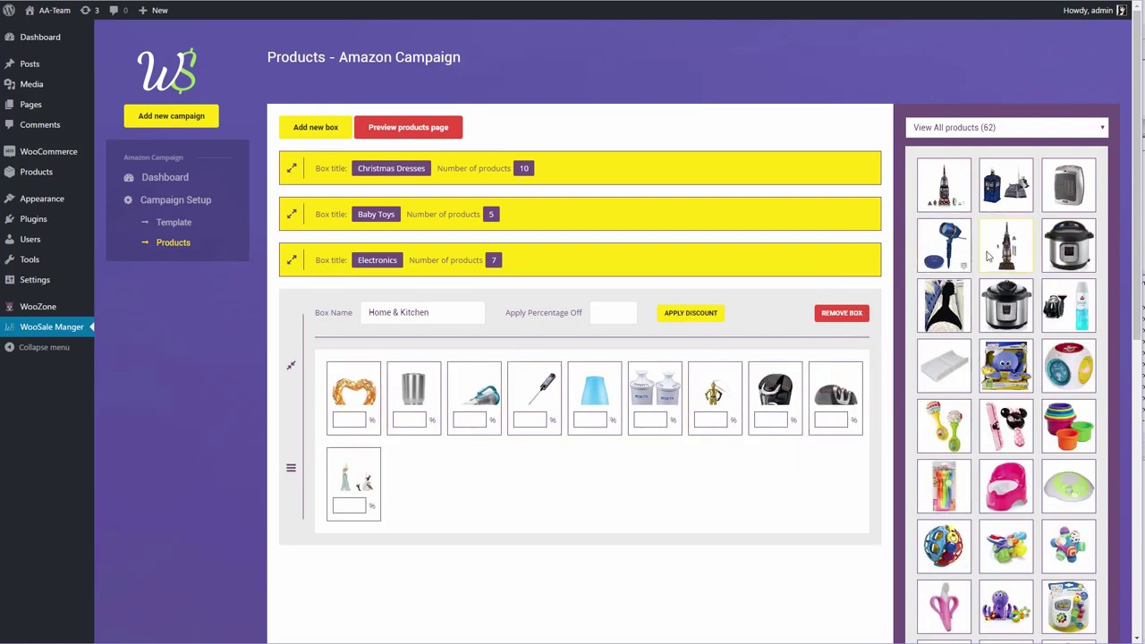
{"action": "left_click_drag", "start_coordinate": [988, 257], "coordinate": [755, 437]}
{"action": "left_click_drag", "start_coordinate": [943, 305], "coordinate": [723, 510]}
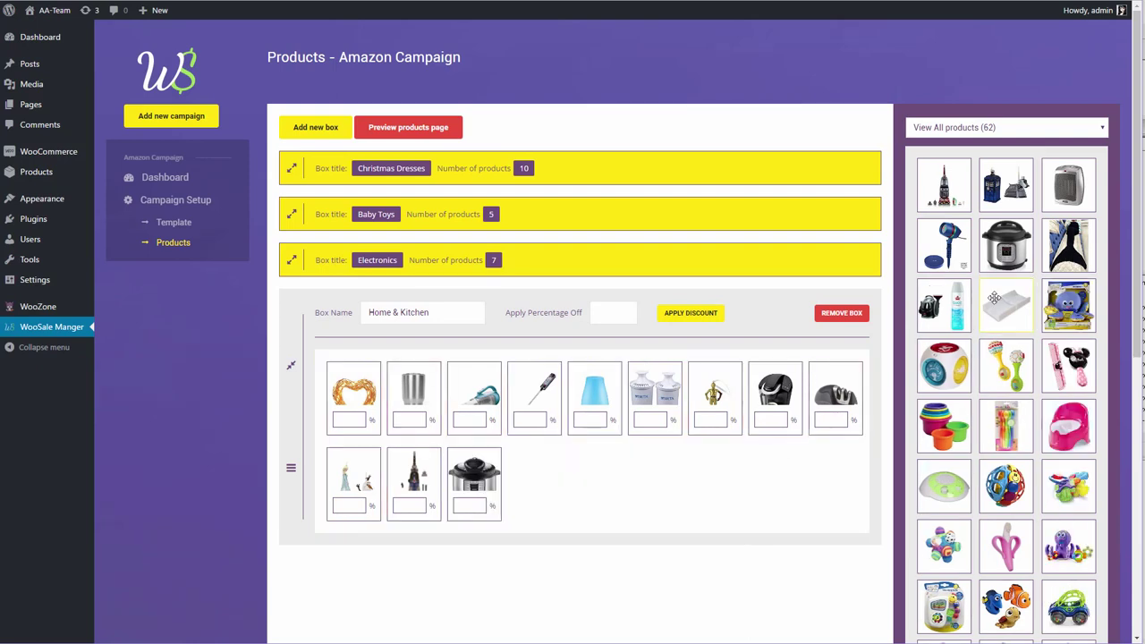
{"action": "left_click_drag", "start_coordinate": [1062, 189], "coordinate": [599, 474]}
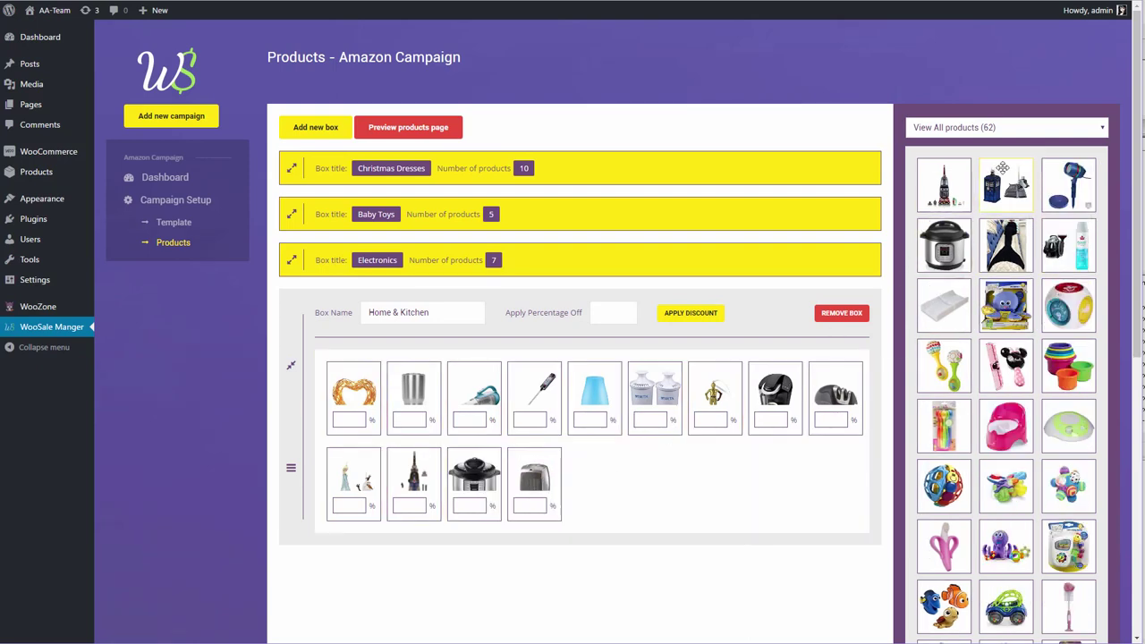
{"action": "left_click_drag", "start_coordinate": [943, 183], "coordinate": [697, 465]}
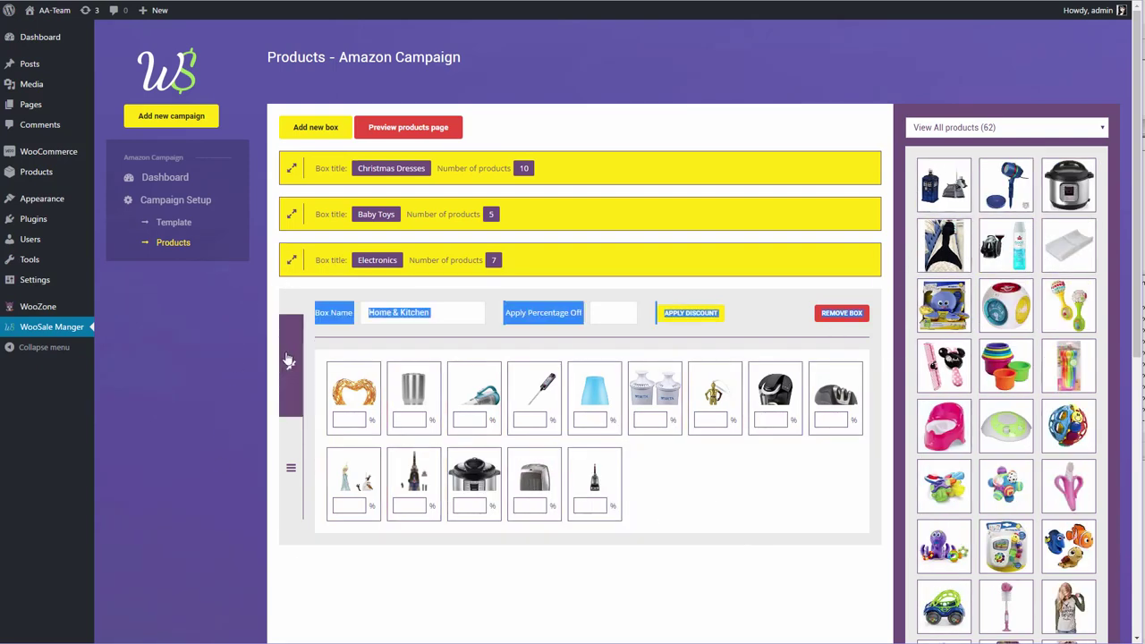
Collapse the Home & Kitchen box and save the campaign's products
{"action": "left_click", "coordinate": [290, 365]}
{"action": "scroll", "coordinate": [277, 492], "scroll_direction": "down", "scroll_amount": 5}
{"action": "left_click", "coordinate": [344, 554]}
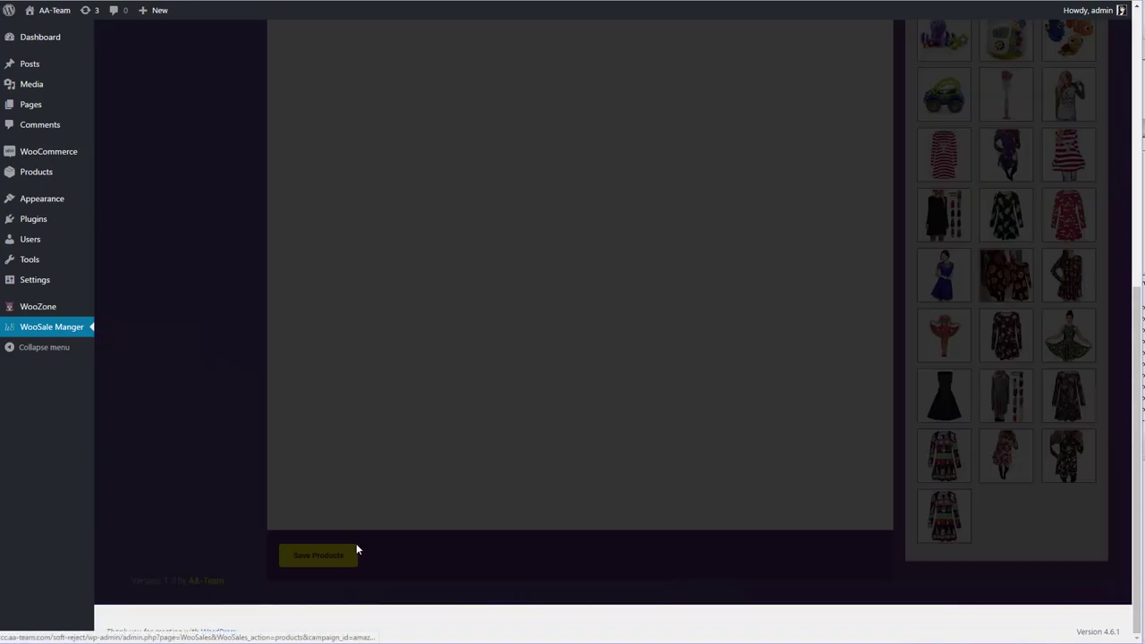
Preview the campaign's products page and look through the Christmas Dresses section with its prices and discounts
{"action": "scroll", "coordinate": [624, 482], "scroll_direction": "up", "scroll_amount": 4}
{"action": "scroll", "coordinate": [624, 483], "scroll_direction": "up", "scroll_amount": 3}
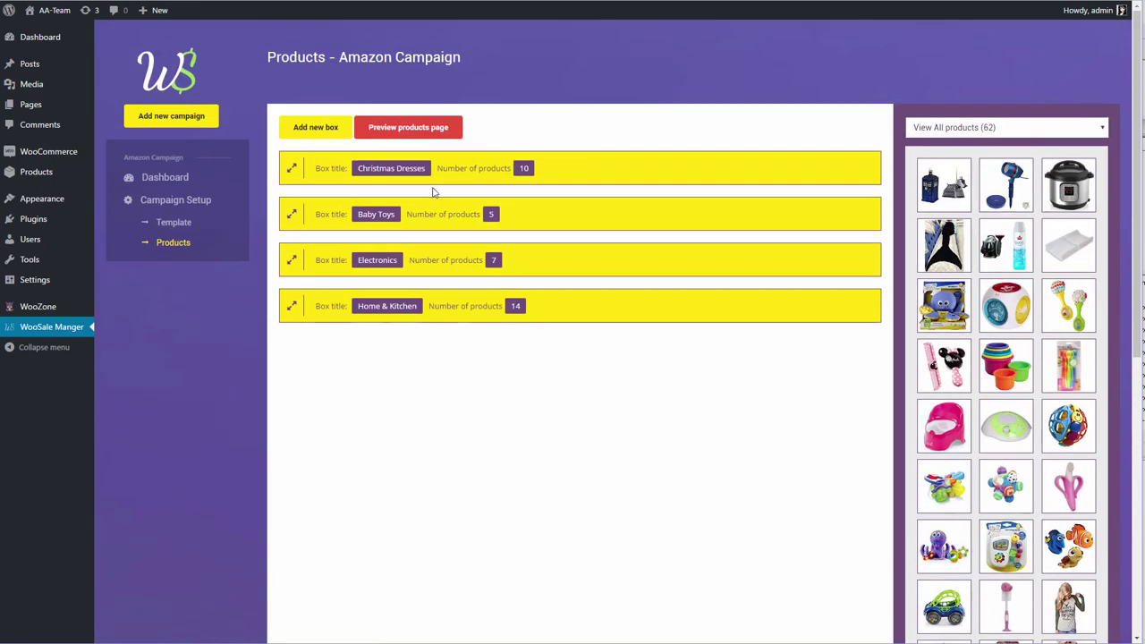
{"action": "left_click", "coordinate": [419, 119]}
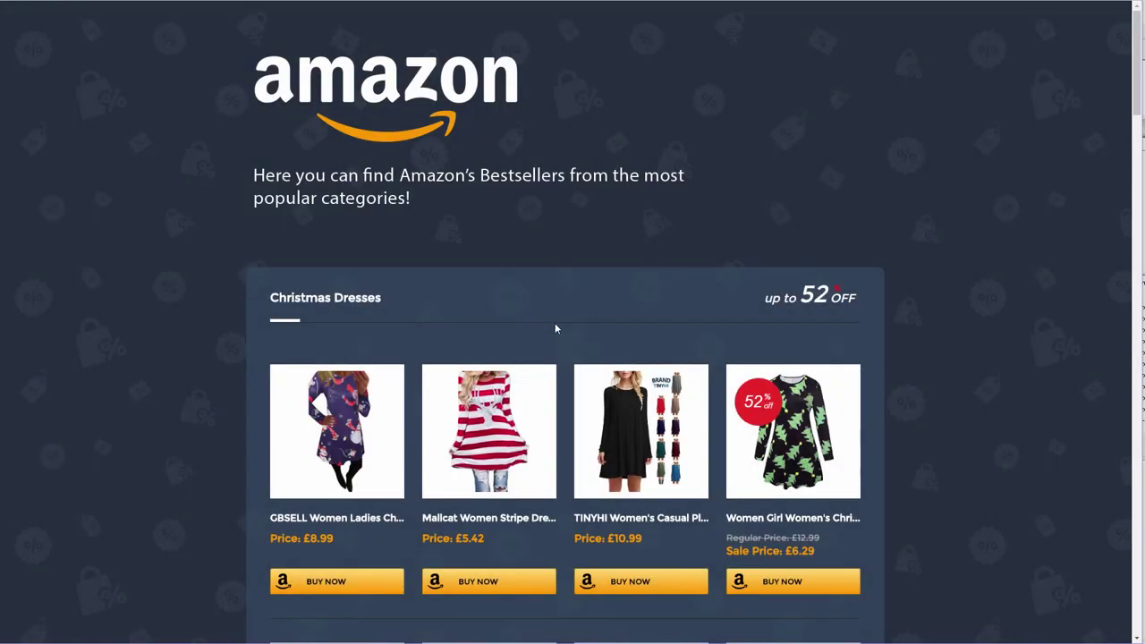
{"action": "scroll", "coordinate": [702, 178], "scroll_direction": "down", "scroll_amount": 1}
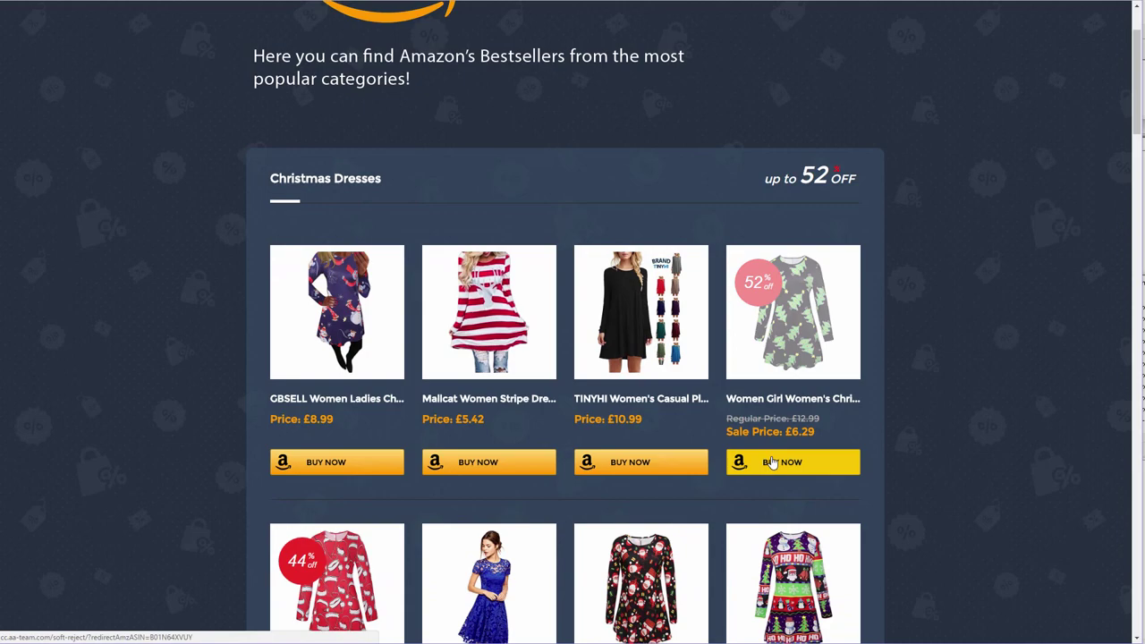
{"action": "scroll", "coordinate": [771, 461], "scroll_direction": "down", "scroll_amount": 2}
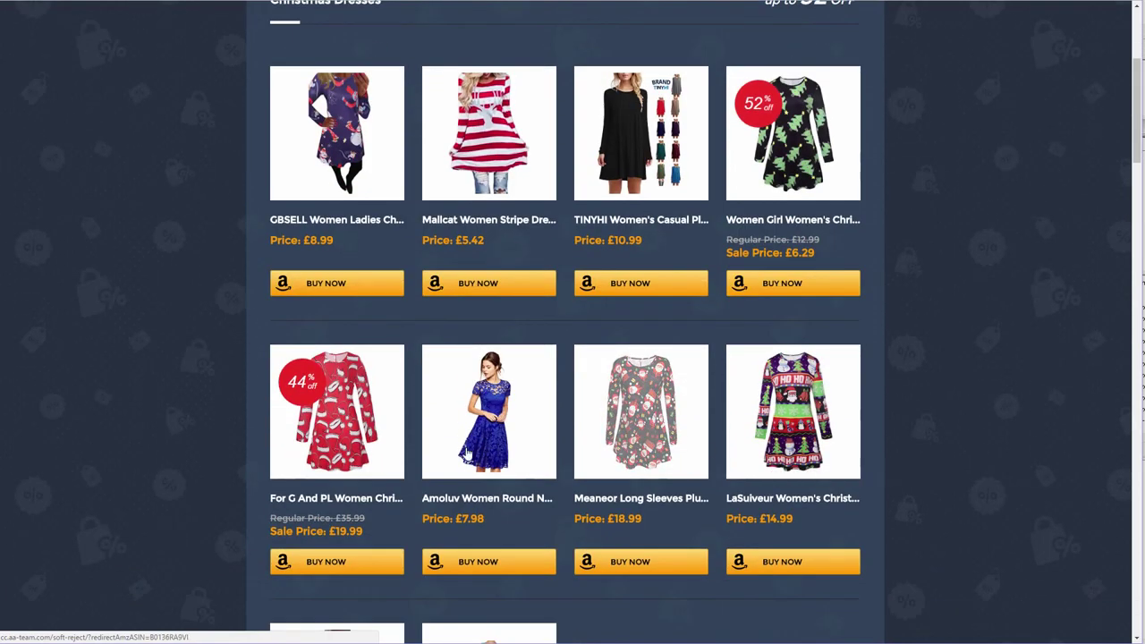
Look through the Baby Toys, Electronics and Home & Kitchen sections of the previewed sale page, including product prices and discounts
{"action": "scroll", "coordinate": [385, 447], "scroll_direction": "down", "scroll_amount": 1}
{"action": "scroll", "coordinate": [456, 452], "scroll_direction": "down", "scroll_amount": 5}
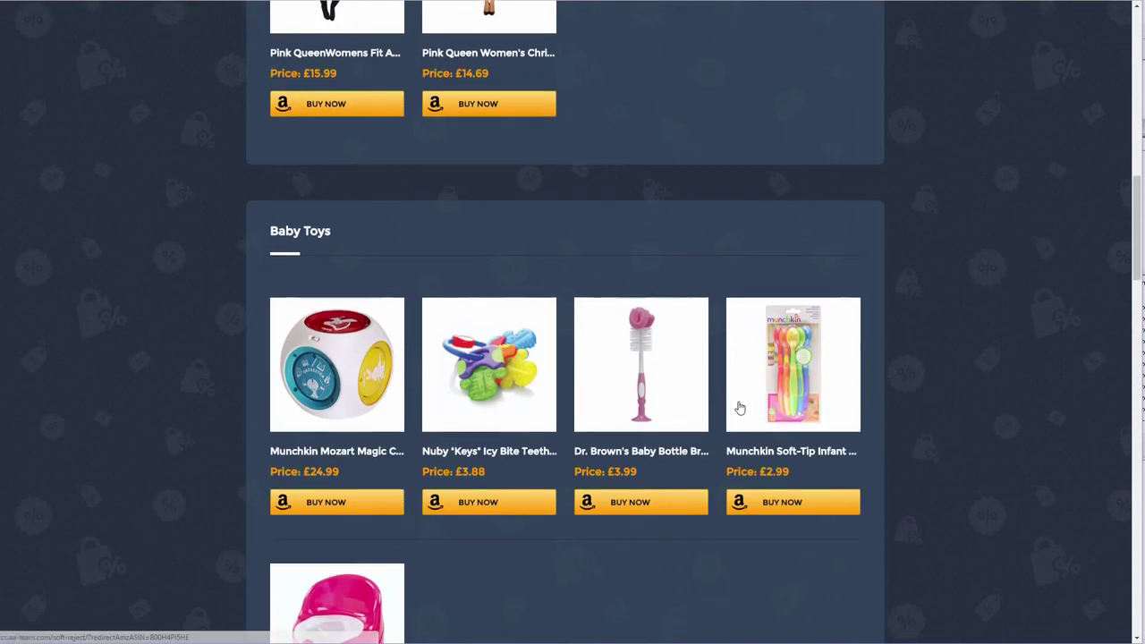
{"action": "scroll", "coordinate": [740, 404], "scroll_direction": "down", "scroll_amount": 2}
{"action": "scroll", "coordinate": [738, 404], "scroll_direction": "down", "scroll_amount": 6}
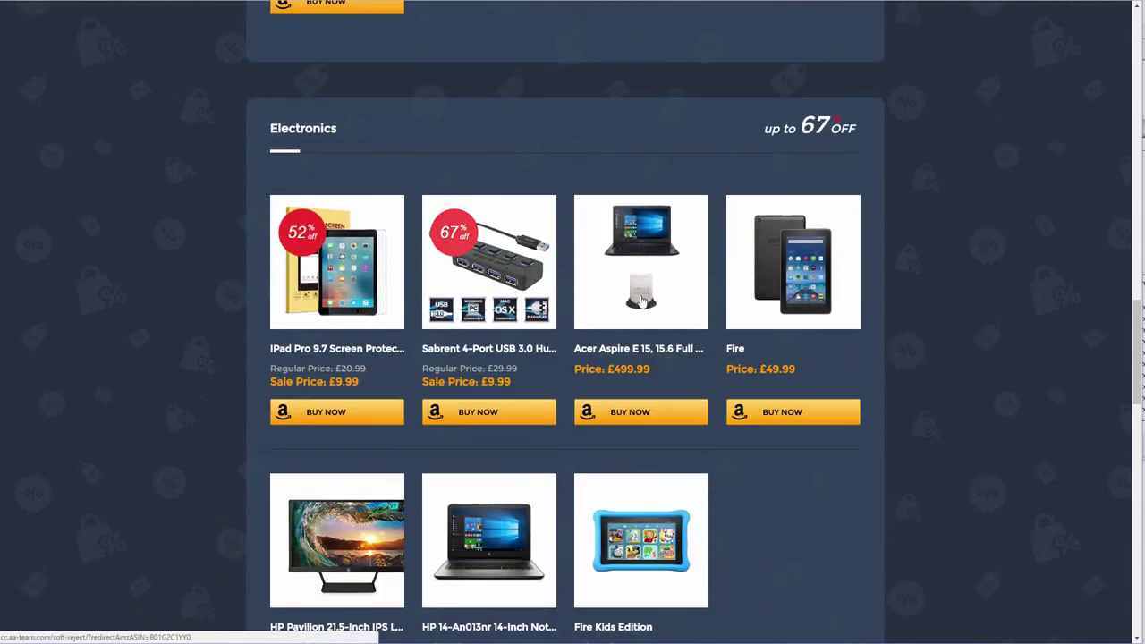
{"action": "scroll", "coordinate": [480, 501], "scroll_direction": "down", "scroll_amount": 1}
{"action": "scroll", "coordinate": [730, 373], "scroll_direction": "down", "scroll_amount": 6}
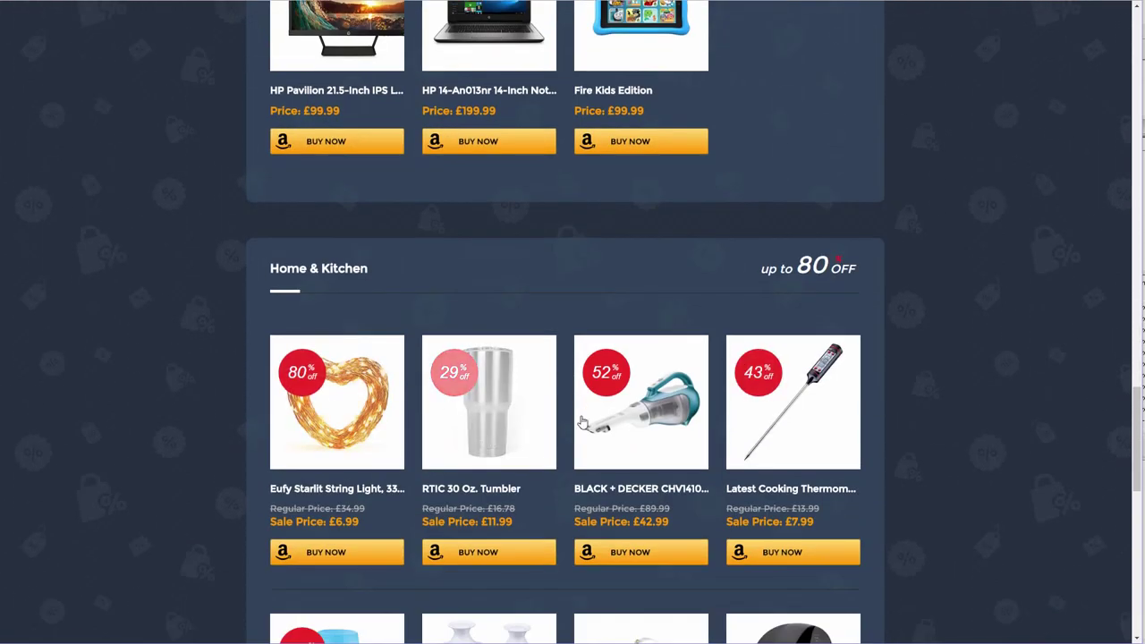
{"action": "scroll", "coordinate": [786, 421], "scroll_direction": "down", "scroll_amount": 3}
{"action": "scroll", "coordinate": [785, 420], "scroll_direction": "down", "scroll_amount": 6}
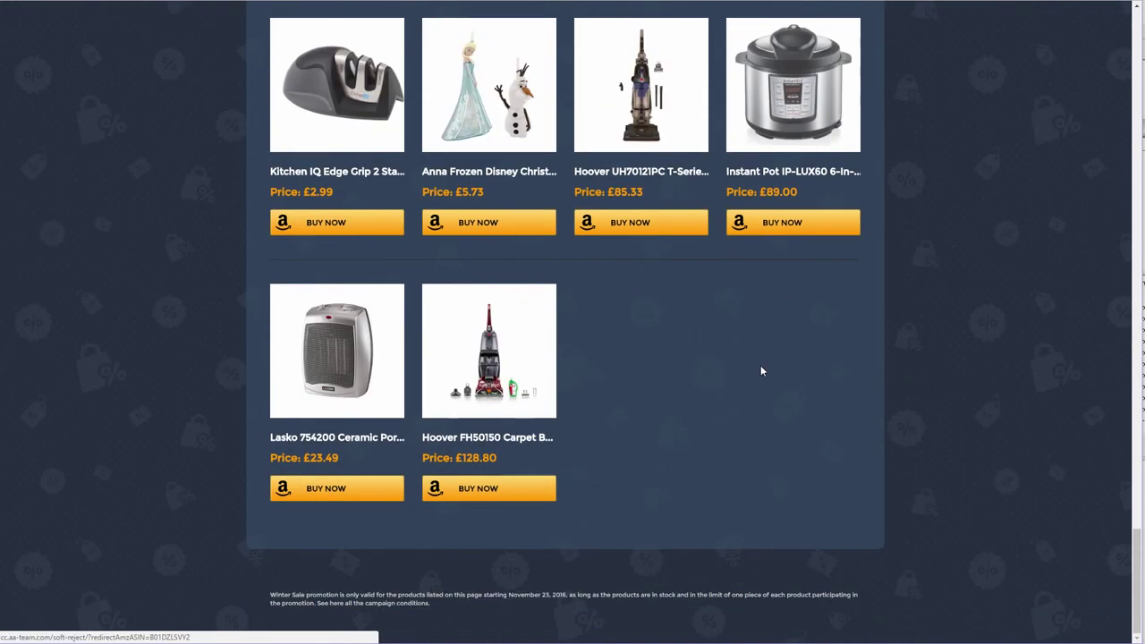
Open the BLACK + DECKER hand vac from the sale page, check its Amazon cart confirmation, and return to the preview
{"action": "scroll", "coordinate": [370, 383], "scroll_direction": "up", "scroll_amount": 8}
{"action": "left_click", "coordinate": [644, 417]}
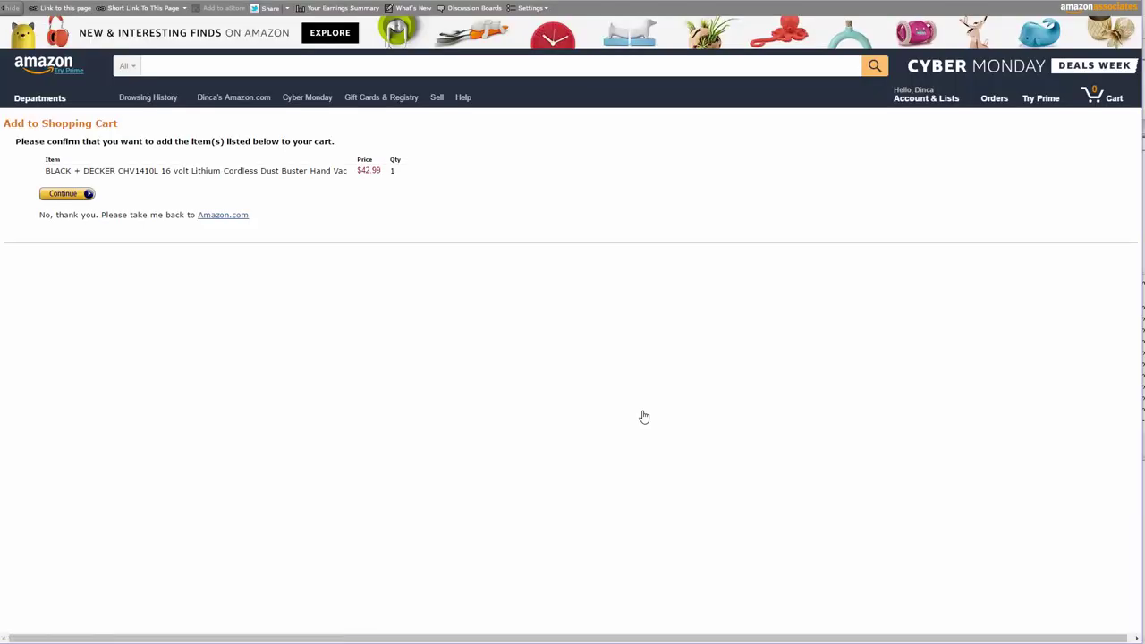
{"action": "left_click_drag", "start_coordinate": [361, 206], "coordinate": [23, 139]}
{"action": "left_click", "coordinate": [537, 271]}
{"action": "key", "text": "alt+Left"}
Open the Eufy Starlit String Light from the Home & Kitchen section, check its Amazon cart confirmation, and return to the preview
{"action": "scroll", "coordinate": [607, 268], "scroll_direction": "down", "scroll_amount": 10}
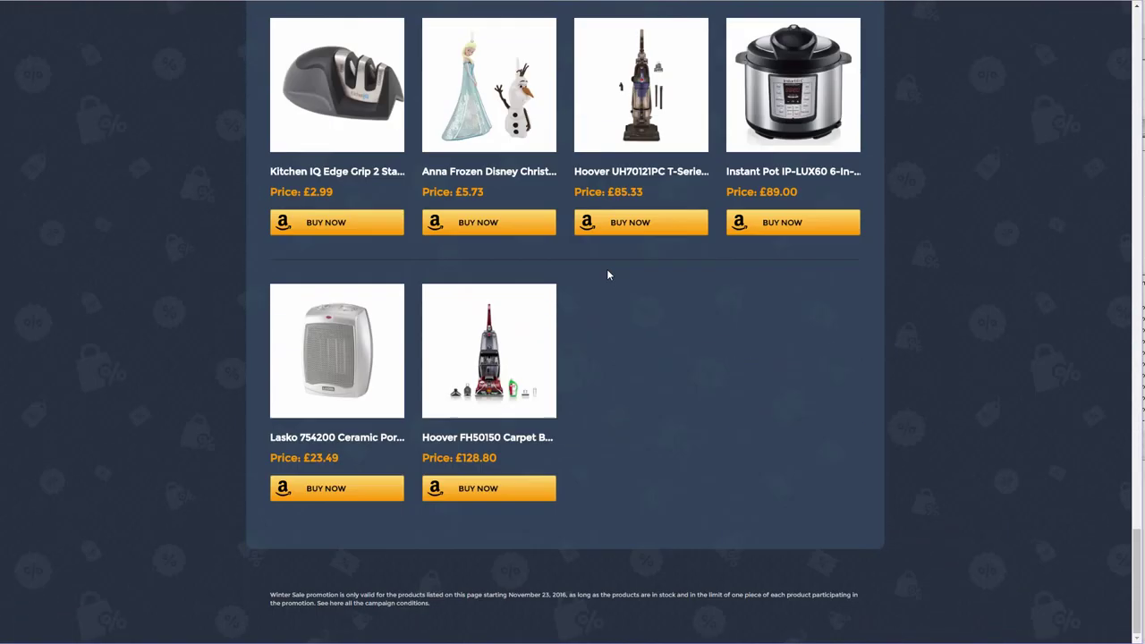
{"action": "scroll", "coordinate": [615, 259], "scroll_direction": "up", "scroll_amount": 10}
{"action": "scroll", "coordinate": [402, 482], "scroll_direction": "up", "scroll_amount": 4}
{"action": "scroll", "coordinate": [375, 429], "scroll_direction": "down", "scroll_amount": 4}
{"action": "left_click", "coordinate": [328, 377]}
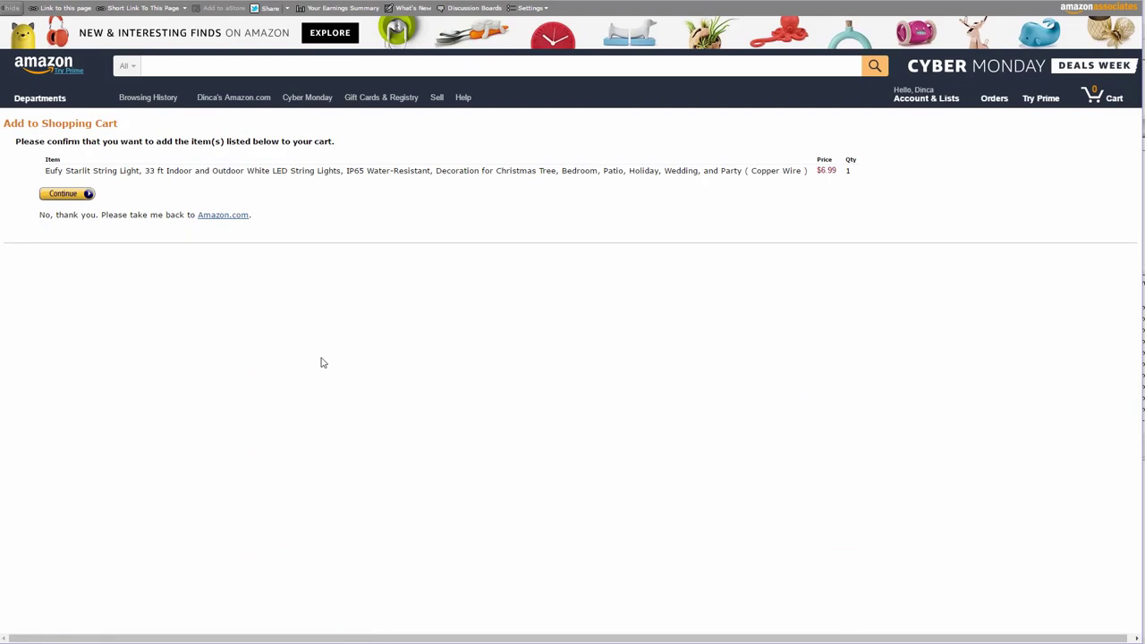
{"action": "left_click_drag", "start_coordinate": [245, 146], "coordinate": [358, 173]}
{"action": "left_click", "coordinate": [356, 195]}
{"action": "key", "text": "alt+Left"}
{"action": "scroll", "coordinate": [657, 322], "scroll_direction": "up", "scroll_amount": 13}
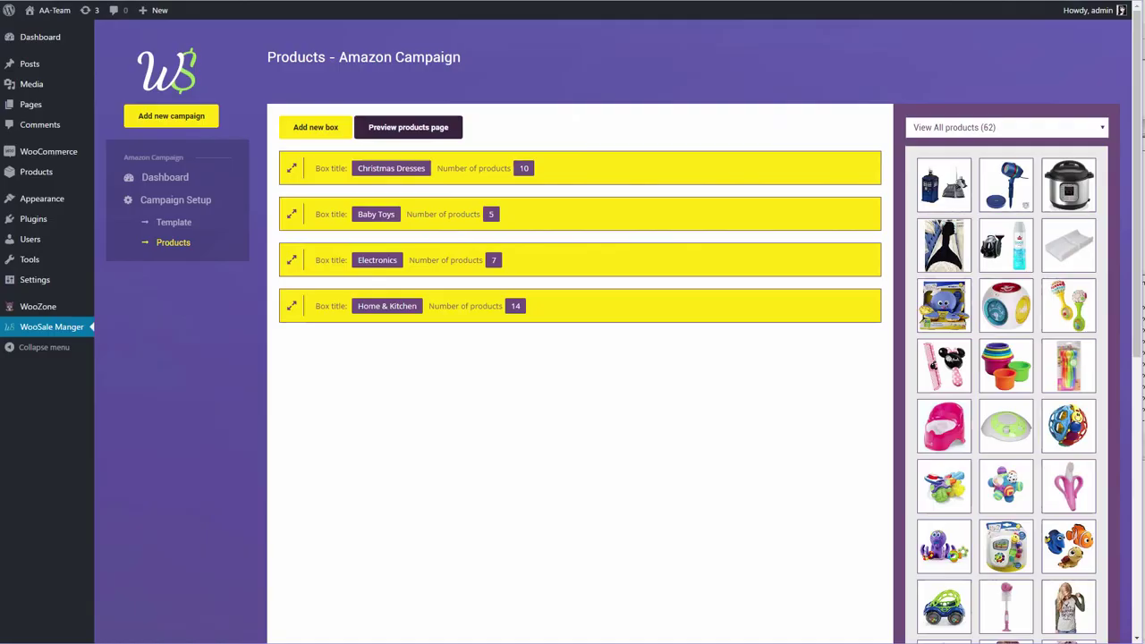
Set the Amazon Campaign template to 5 product columns and save the template settings
{"action": "left_click", "coordinate": [170, 223]}
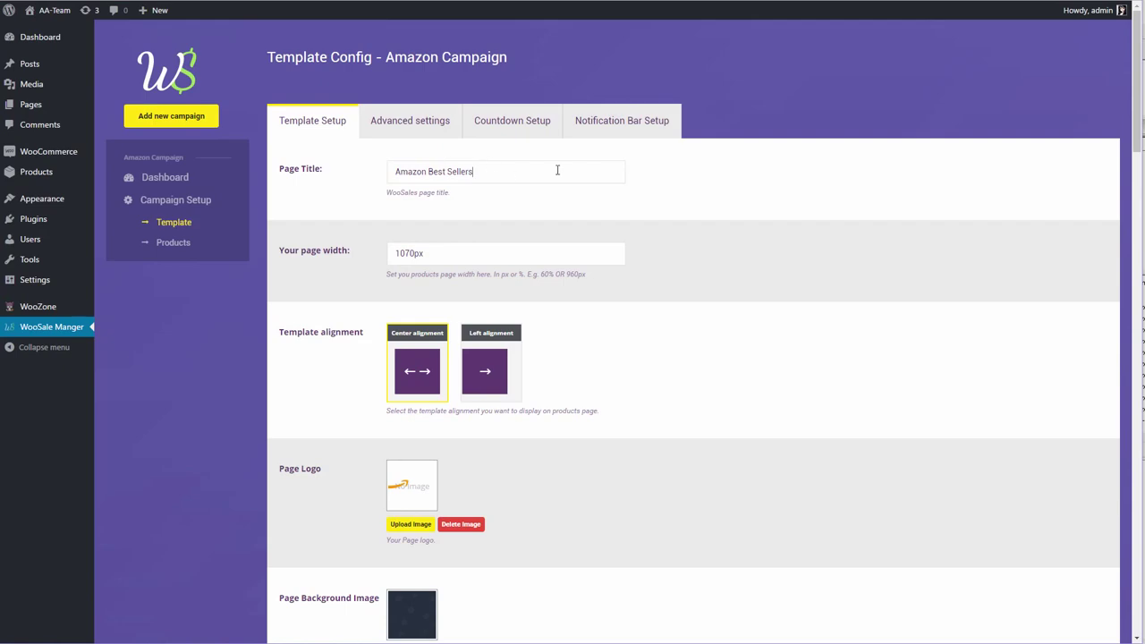
{"action": "scroll", "coordinate": [332, 363], "scroll_direction": "down", "scroll_amount": 3}
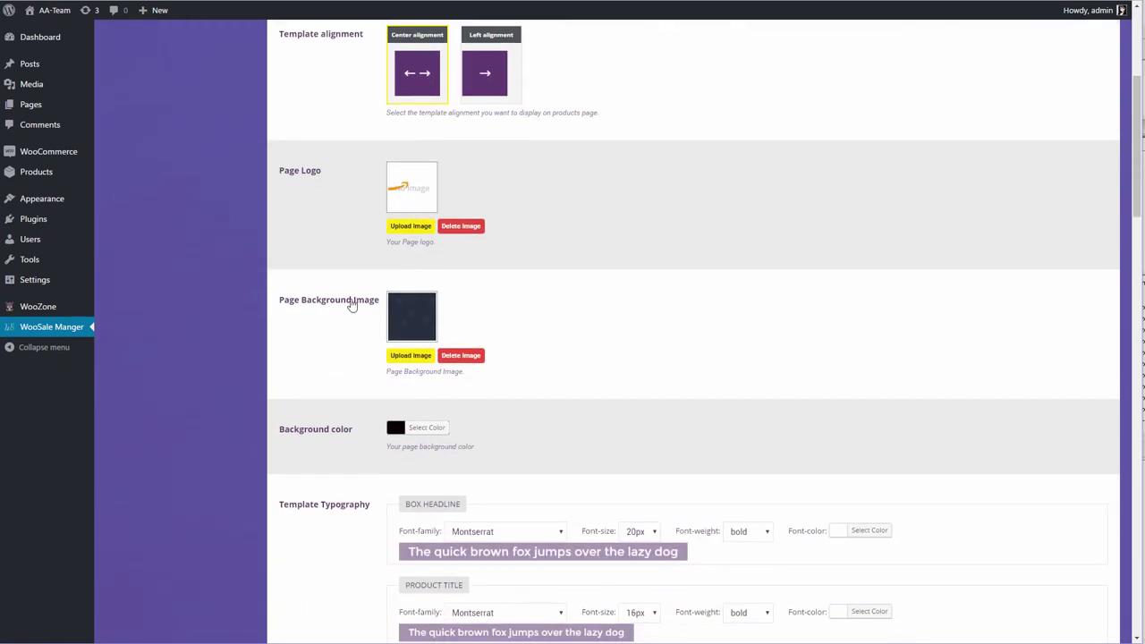
{"action": "scroll", "coordinate": [363, 366], "scroll_direction": "down", "scroll_amount": 8}
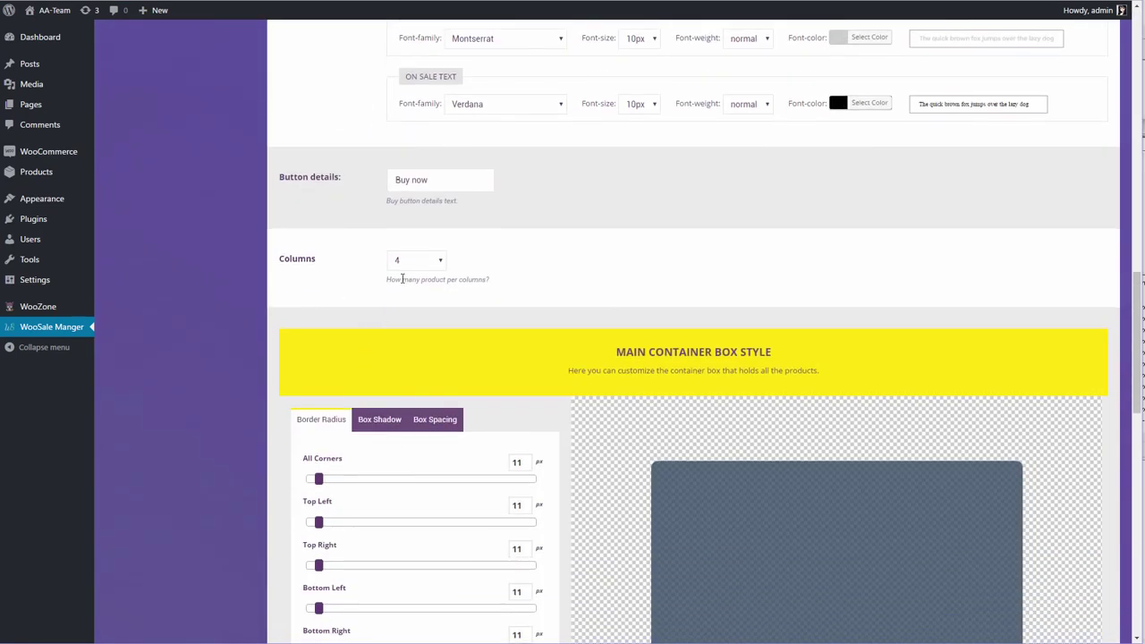
{"action": "left_click", "coordinate": [404, 264]}
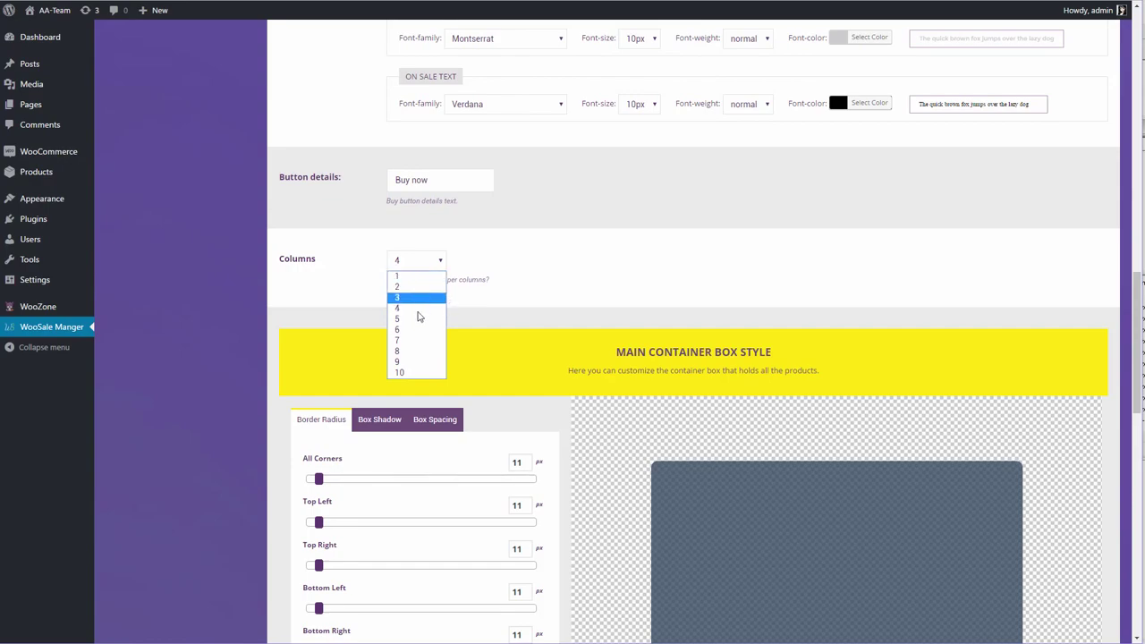
{"action": "left_click", "coordinate": [411, 297]}
{"action": "scroll", "coordinate": [344, 280], "scroll_direction": "down", "scroll_amount": 10}
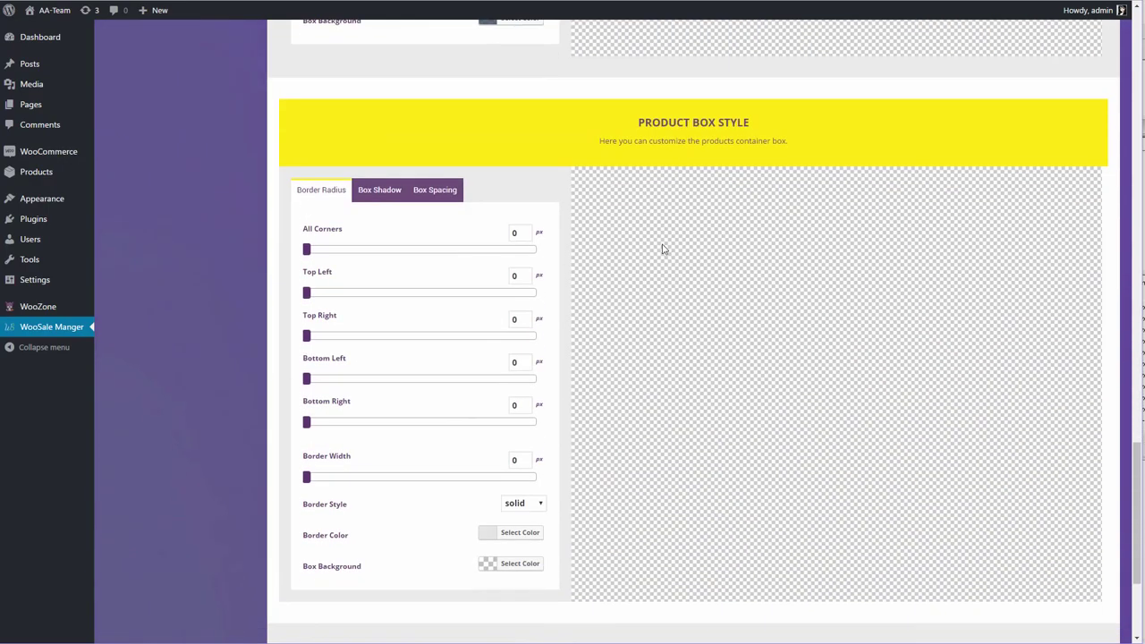
{"action": "scroll", "coordinate": [663, 248], "scroll_direction": "down", "scroll_amount": 3}
{"action": "left_click", "coordinate": [319, 551]}
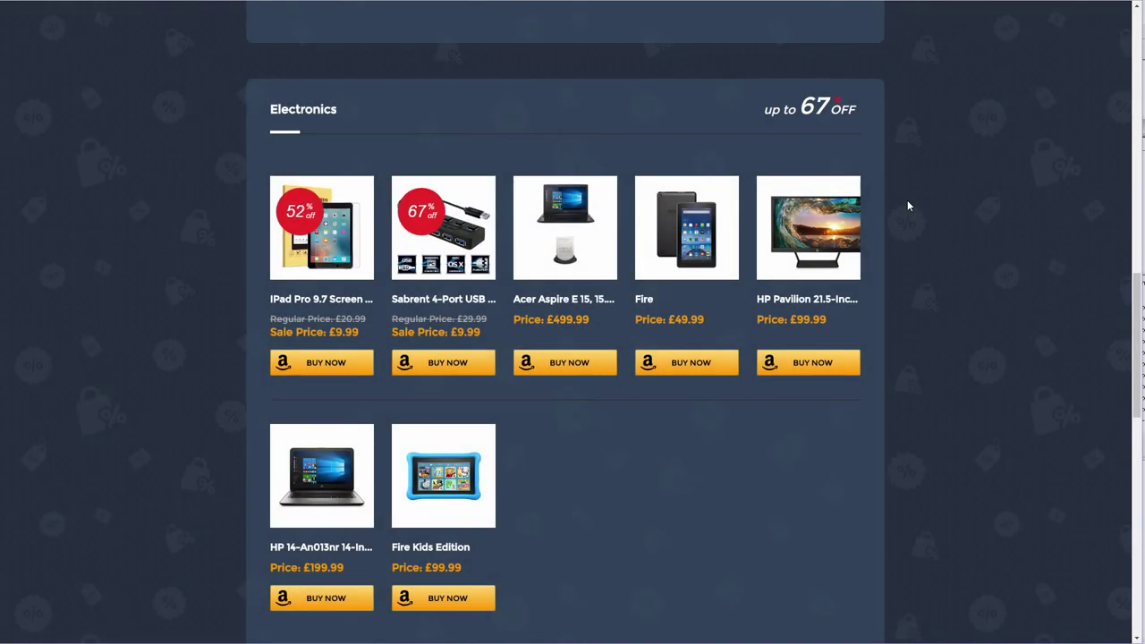
Examine the five-column layout on the sale page across the Christmas Dresses, Baby Toys, Electronics and Home & Kitchen sections
{"action": "scroll", "coordinate": [615, 255], "scroll_direction": "up", "scroll_amount": 11}
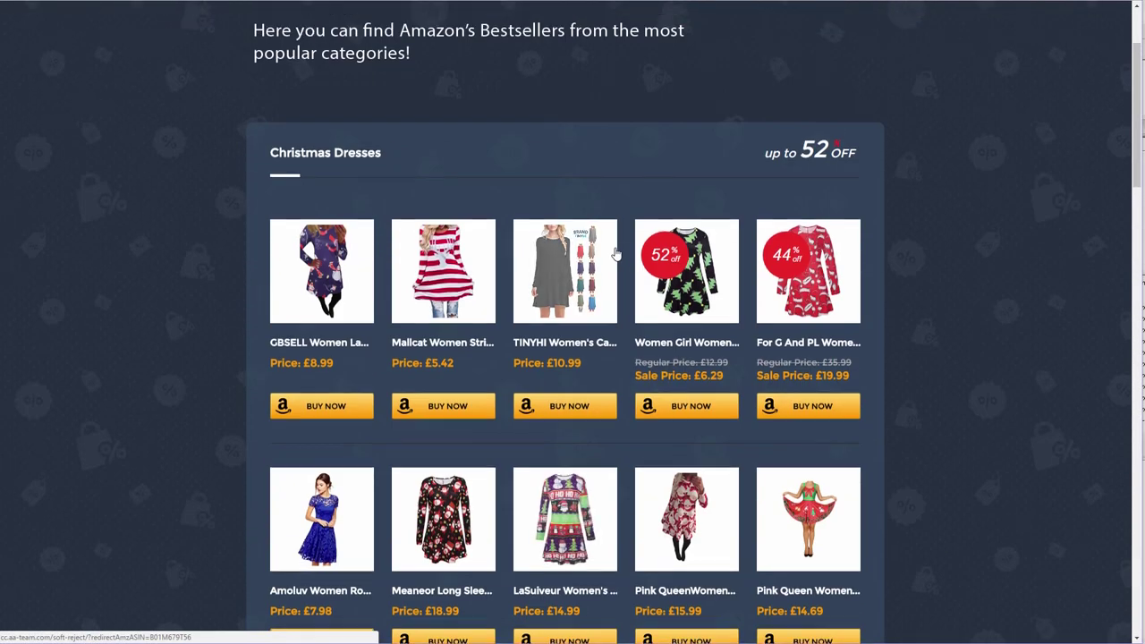
{"action": "scroll", "coordinate": [624, 254], "scroll_direction": "up", "scroll_amount": 1}
{"action": "scroll", "coordinate": [624, 254], "scroll_direction": "down", "scroll_amount": 3}
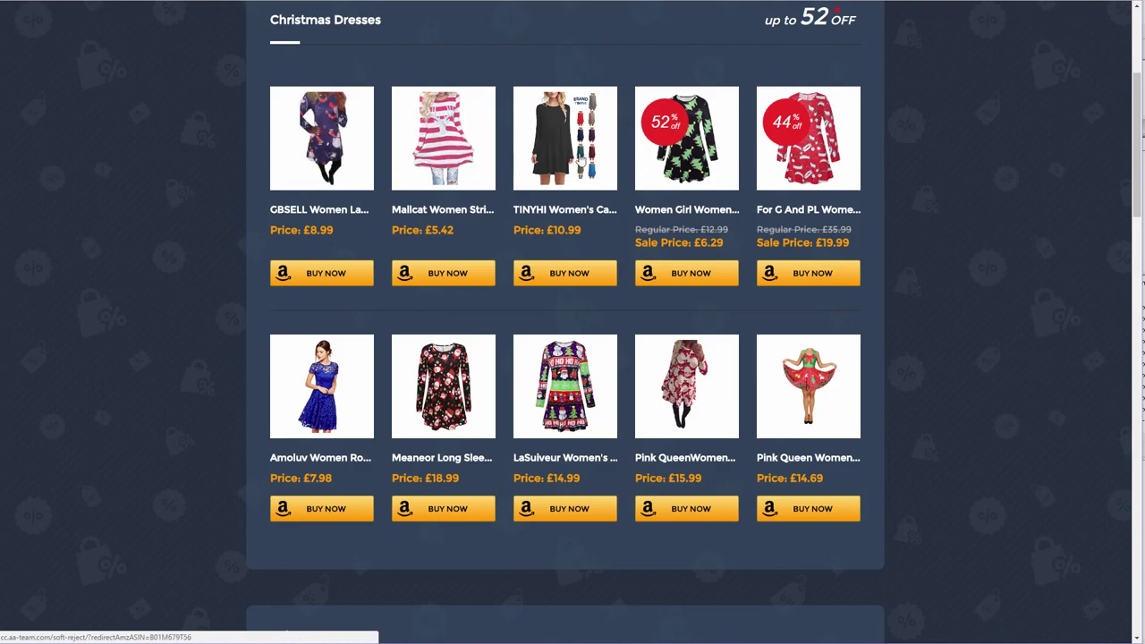
{"action": "scroll", "coordinate": [830, 173], "scroll_direction": "down", "scroll_amount": 2}
{"action": "scroll", "coordinate": [300, 266], "scroll_direction": "down", "scroll_amount": 3}
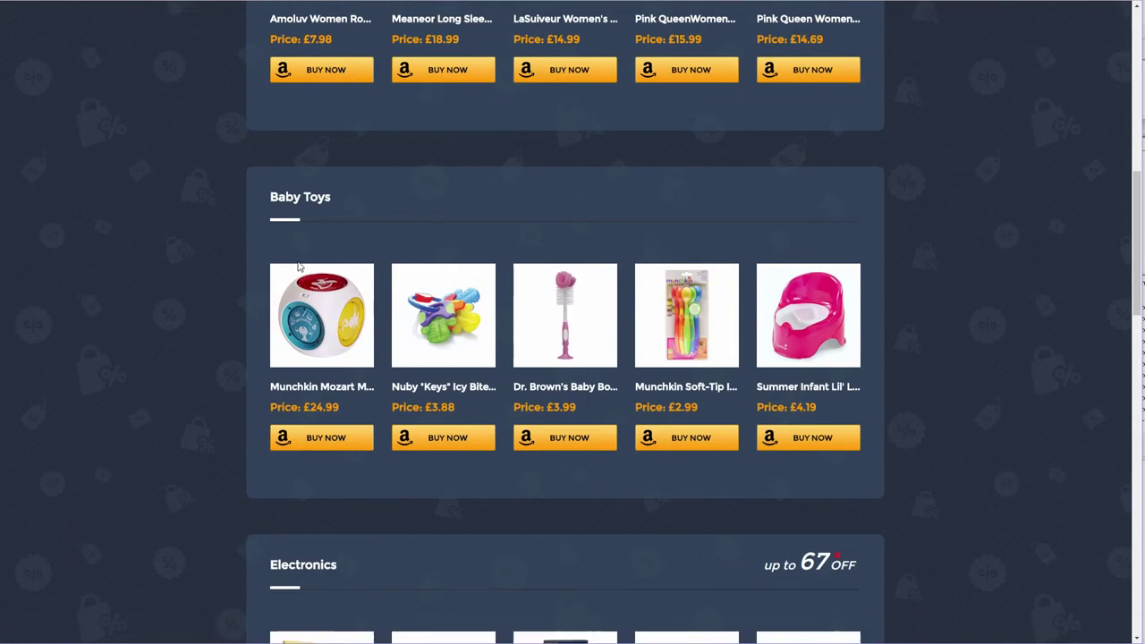
{"action": "scroll", "coordinate": [312, 255], "scroll_direction": "down", "scroll_amount": 13}
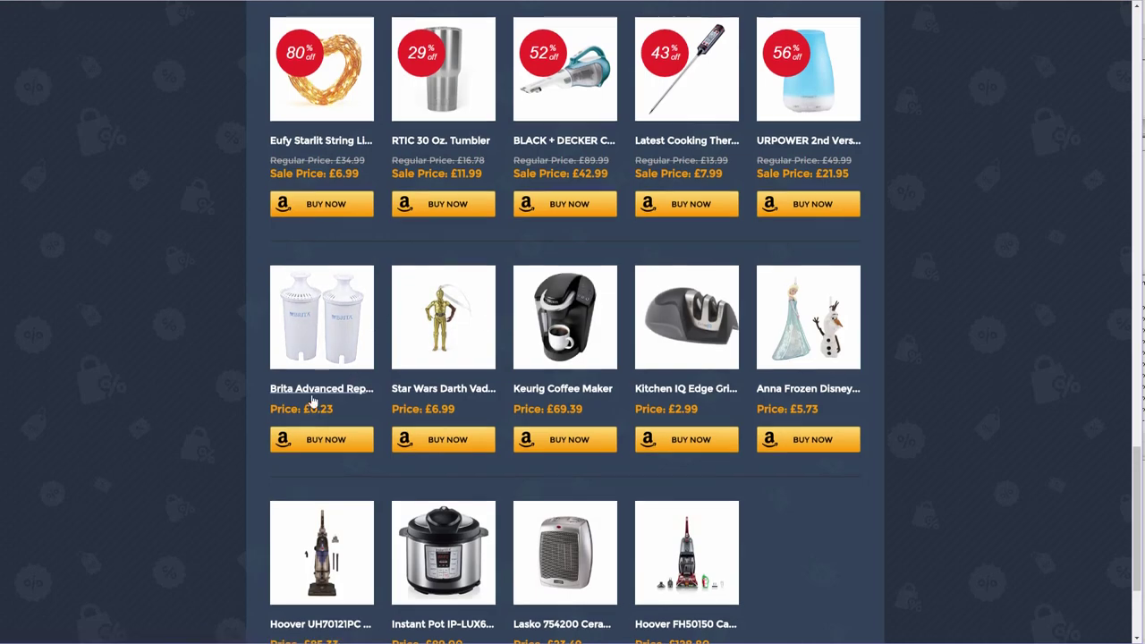
{"action": "scroll", "coordinate": [314, 393], "scroll_direction": "up", "scroll_amount": 13}
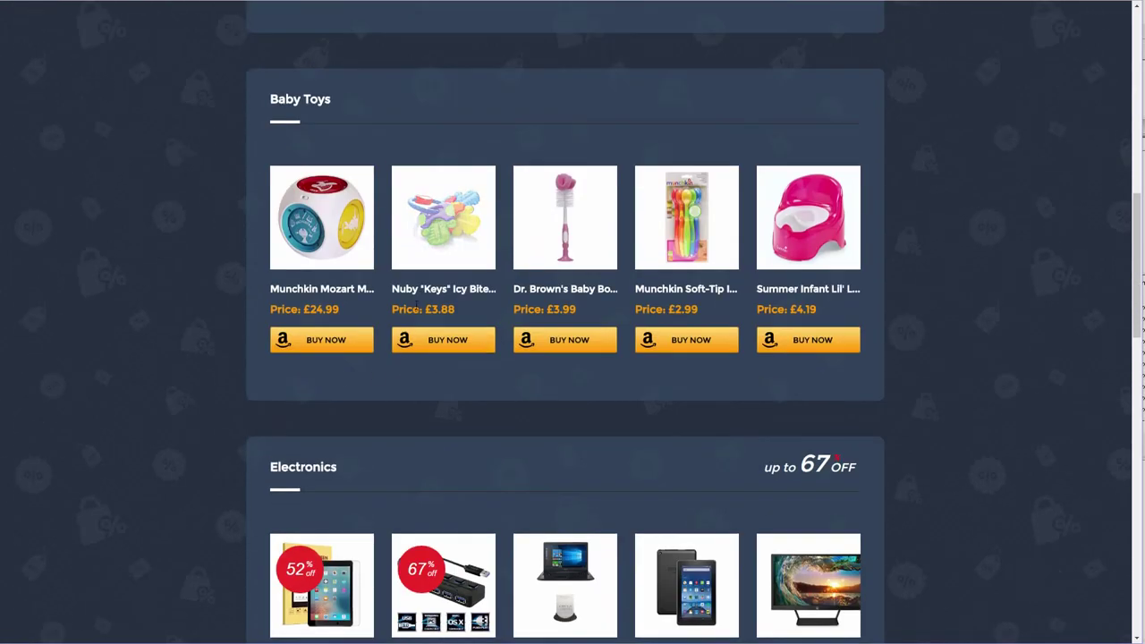